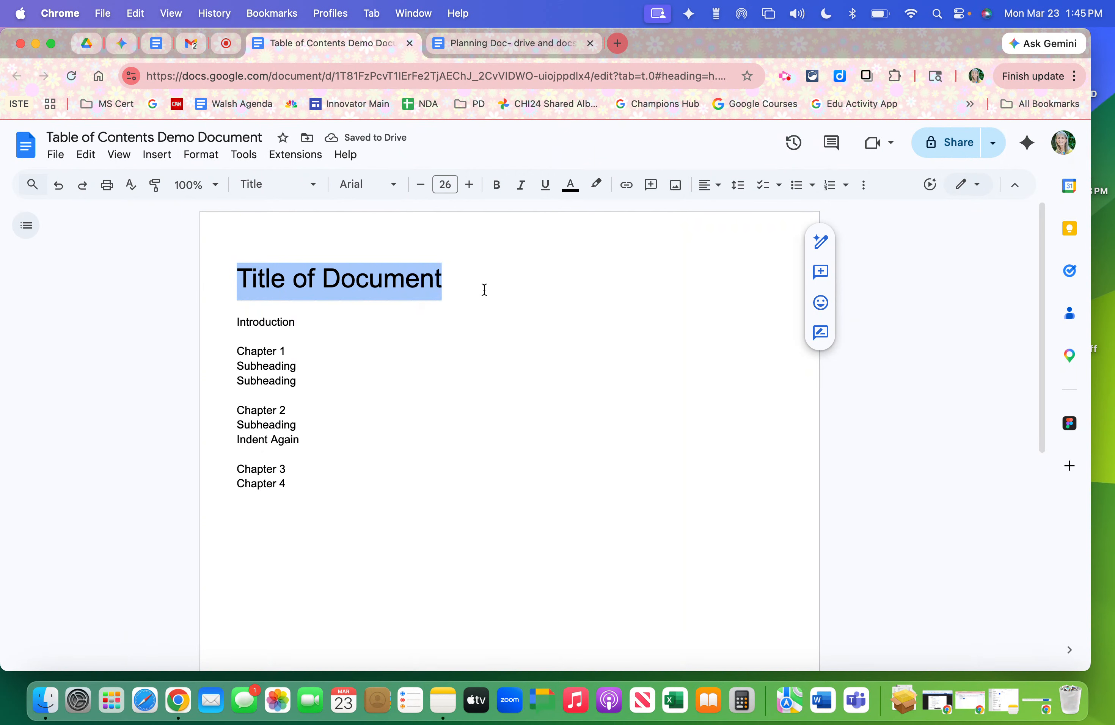
# Try the Title style on the "Chapter 4" line and undo it
pyautogui.moveTo(288, 483); pyautogui.dragTo(235, 484)
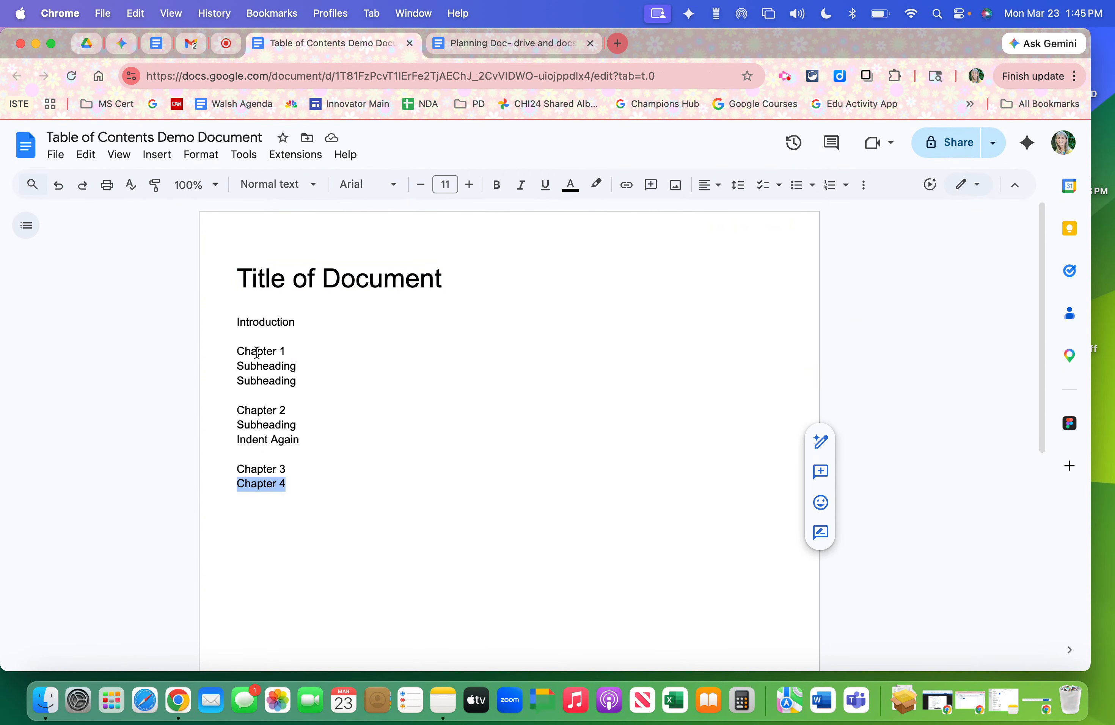
pyautogui.click(310, 185)
pyautogui.click(304, 278)
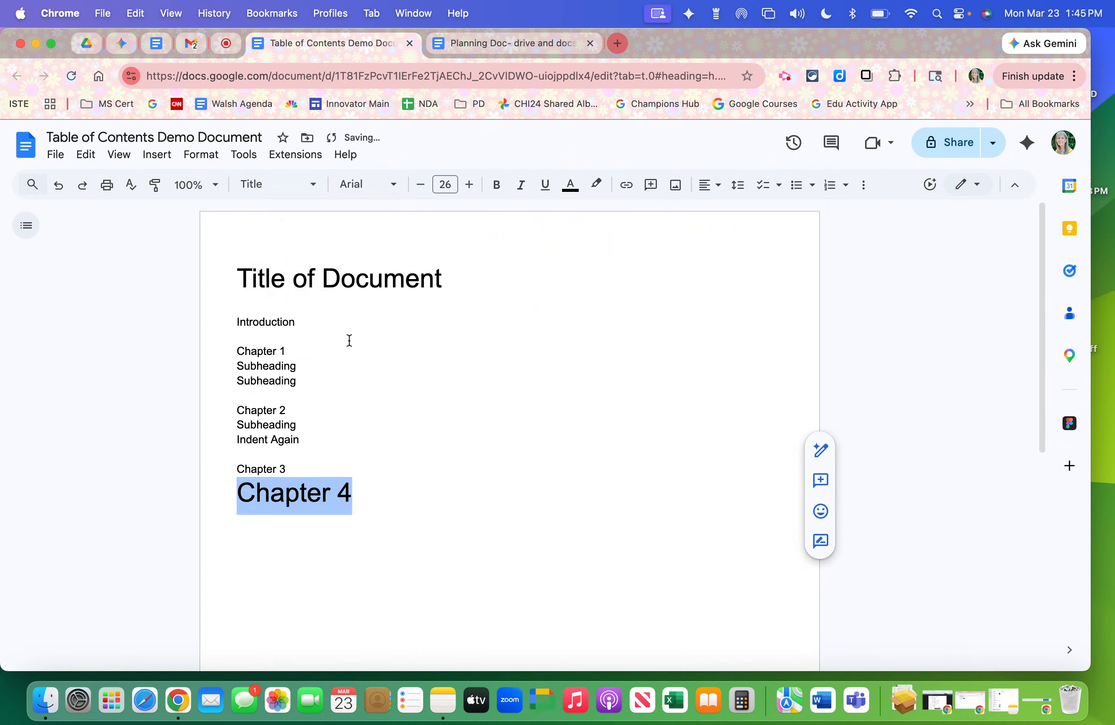
pyautogui.click(430, 495)
pyautogui.press('super+z')
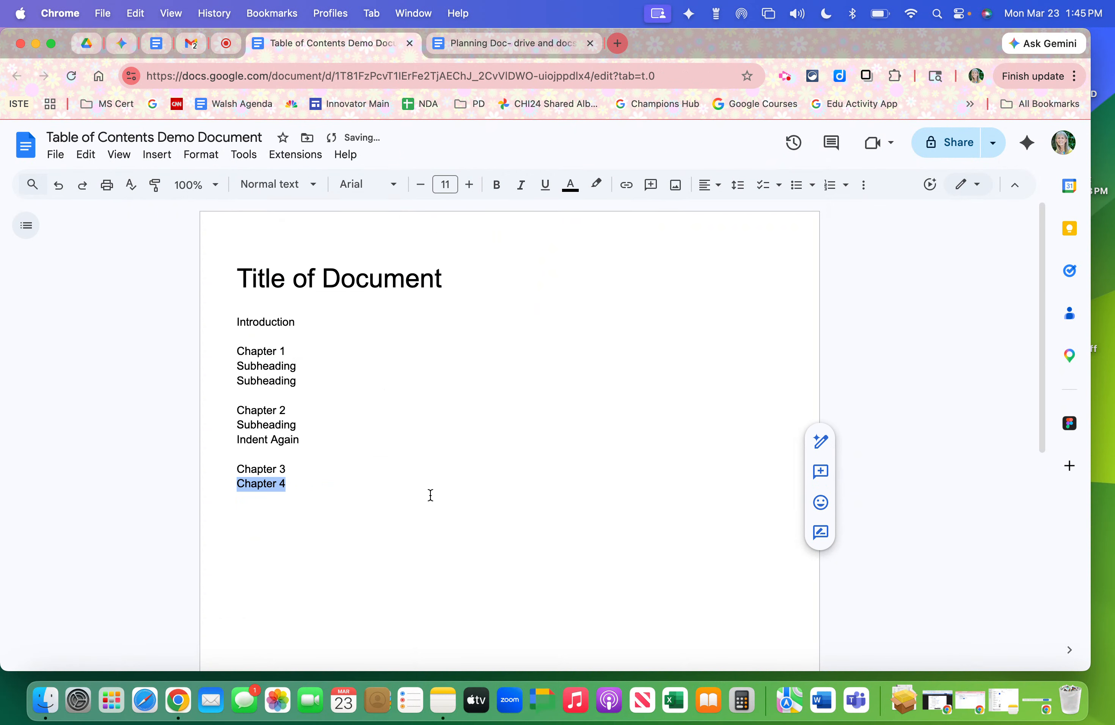
# Apply the Subtitle style to the "Introduction" line below the document title
pyautogui.moveTo(300, 323); pyautogui.dragTo(237, 321)
pyautogui.click(304, 184)
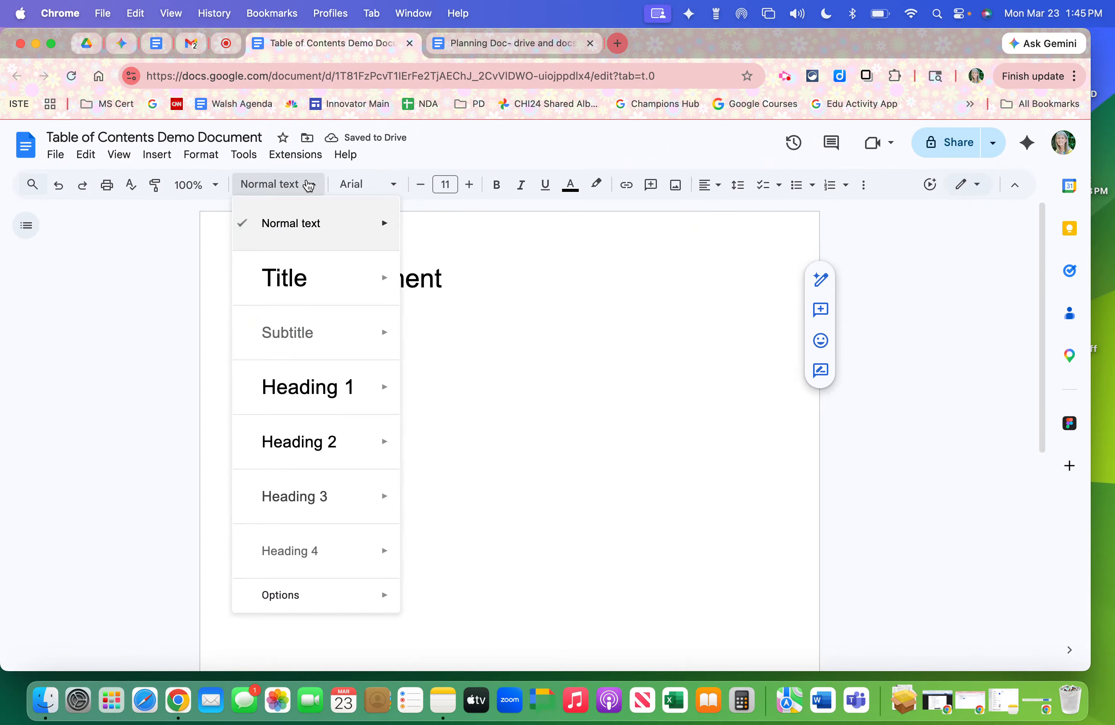
pyautogui.click(297, 330)
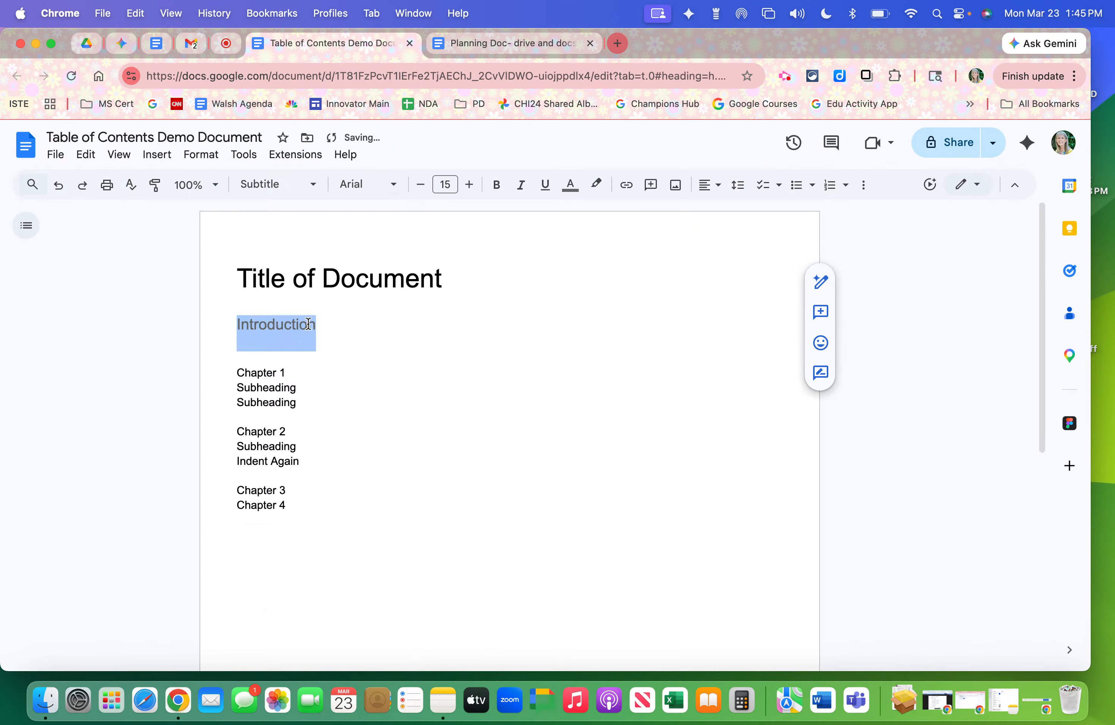
pyautogui.click(337, 327)
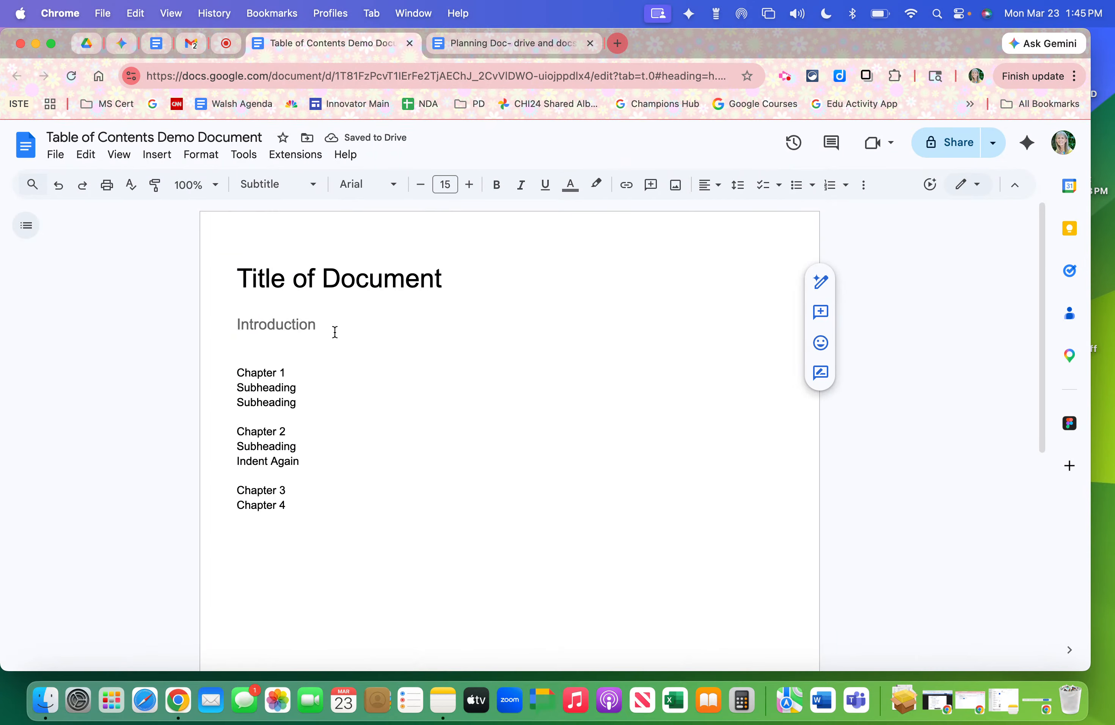
# Apply the Heading 1 style to the Chapter 1, Chapter 2, Chapter 3 and Chapter 4 lines
pyautogui.moveTo(290, 373); pyautogui.dragTo(236, 372)
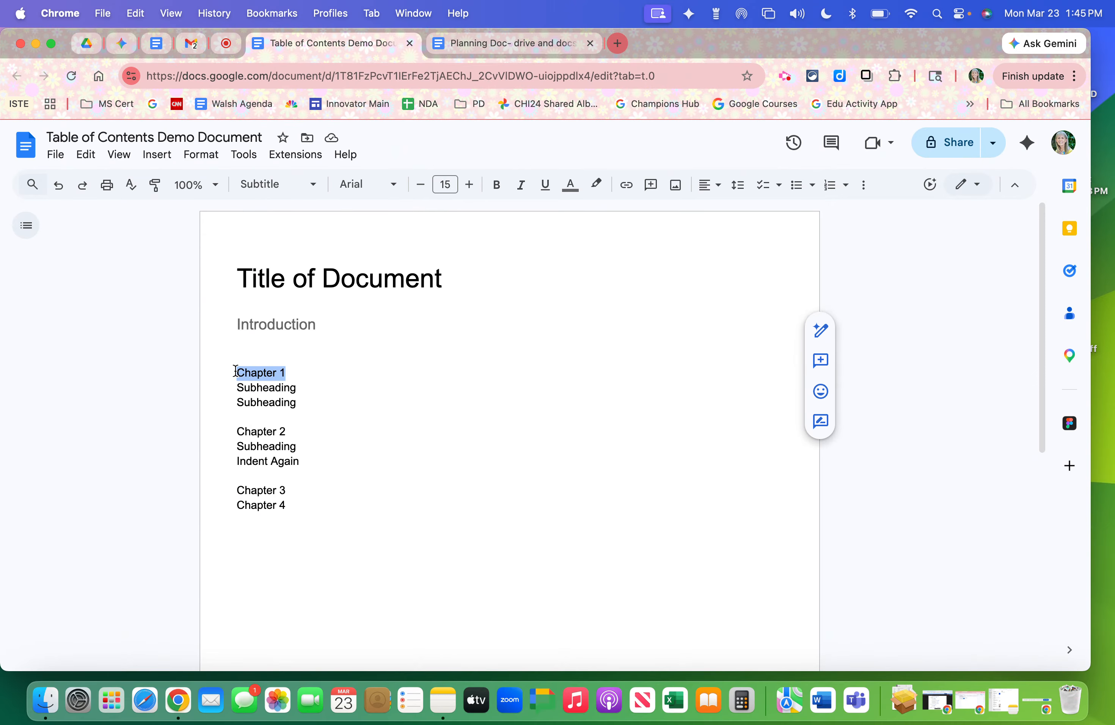
pyautogui.click(312, 189)
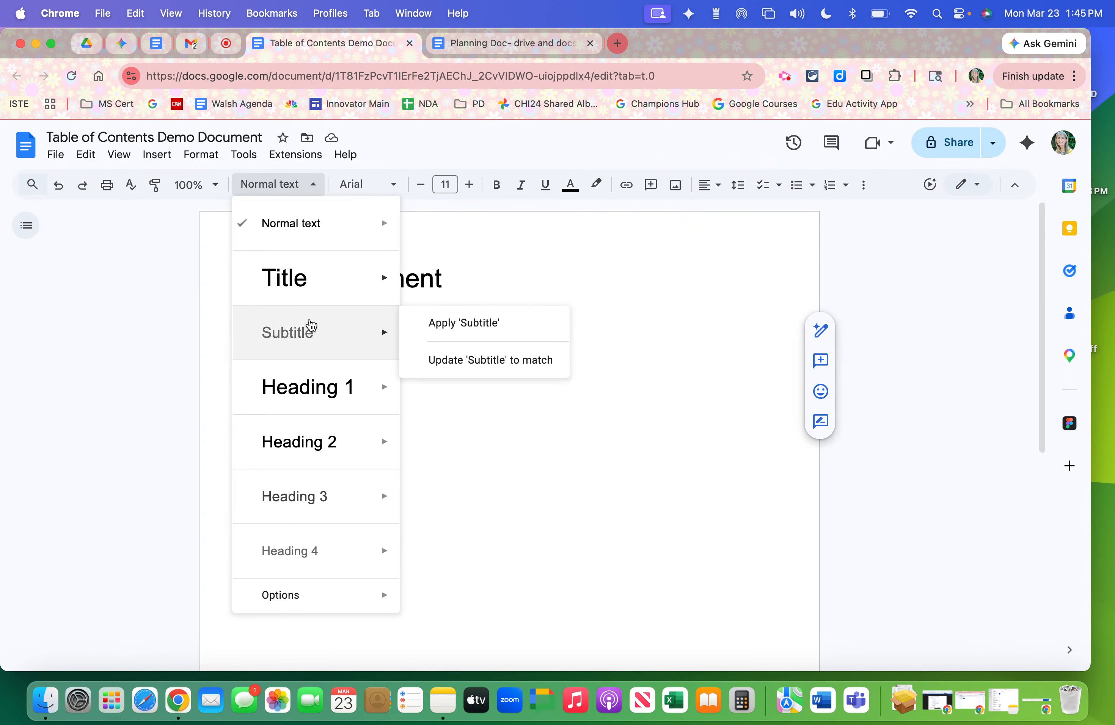
pyautogui.moveTo(314, 392)
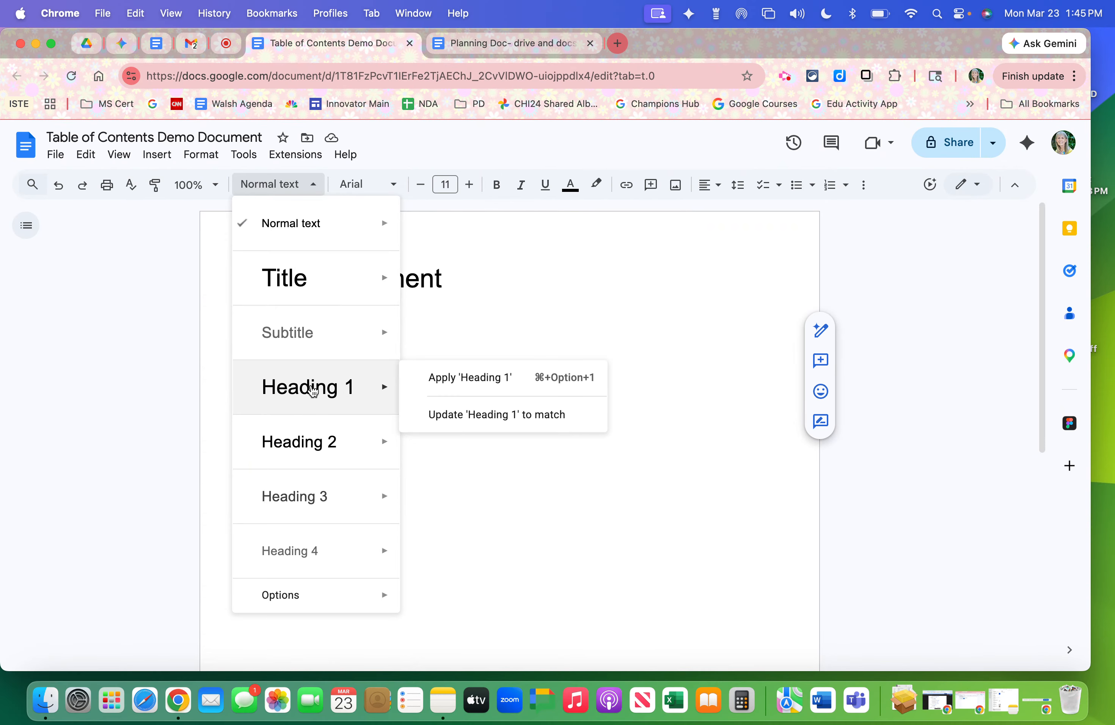
pyautogui.click(313, 392)
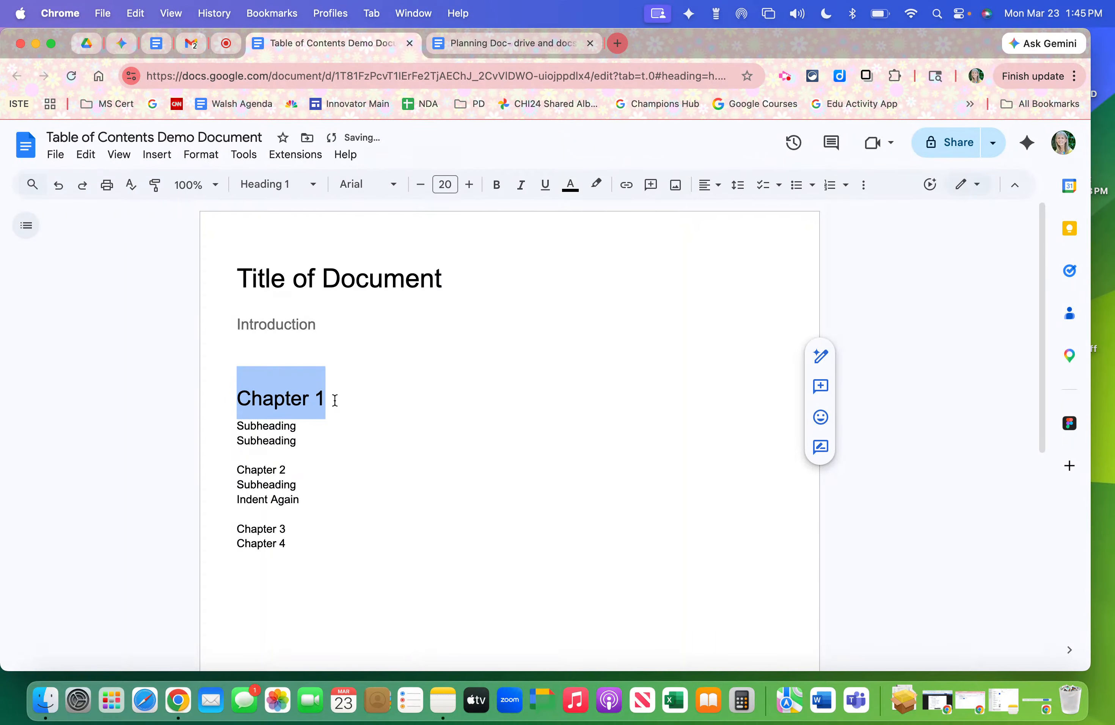
pyautogui.moveTo(297, 472); pyautogui.dragTo(236, 467)
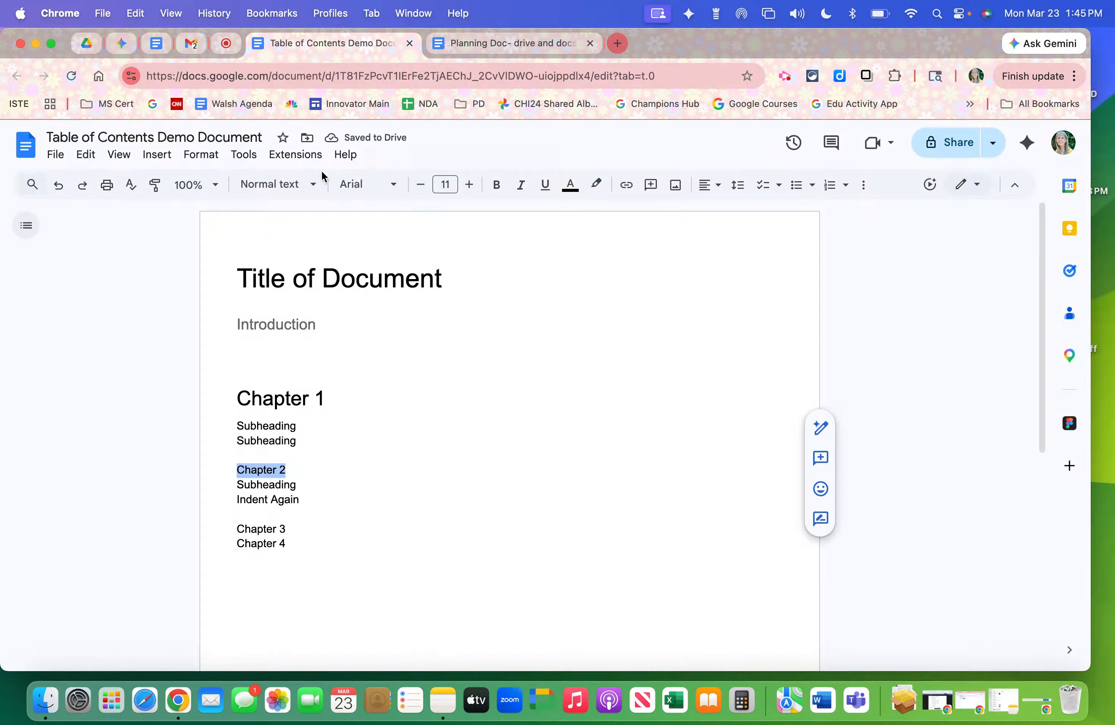
pyautogui.click(282, 183)
pyautogui.click(315, 404)
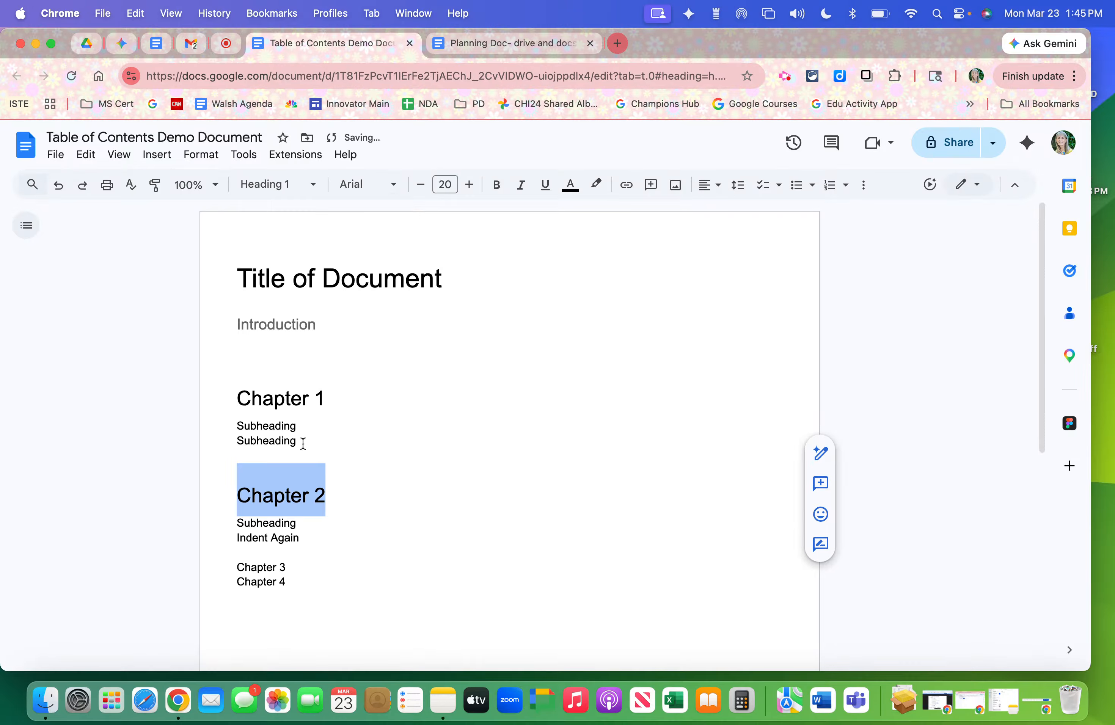
pyautogui.moveTo(287, 581); pyautogui.dragTo(236, 566)
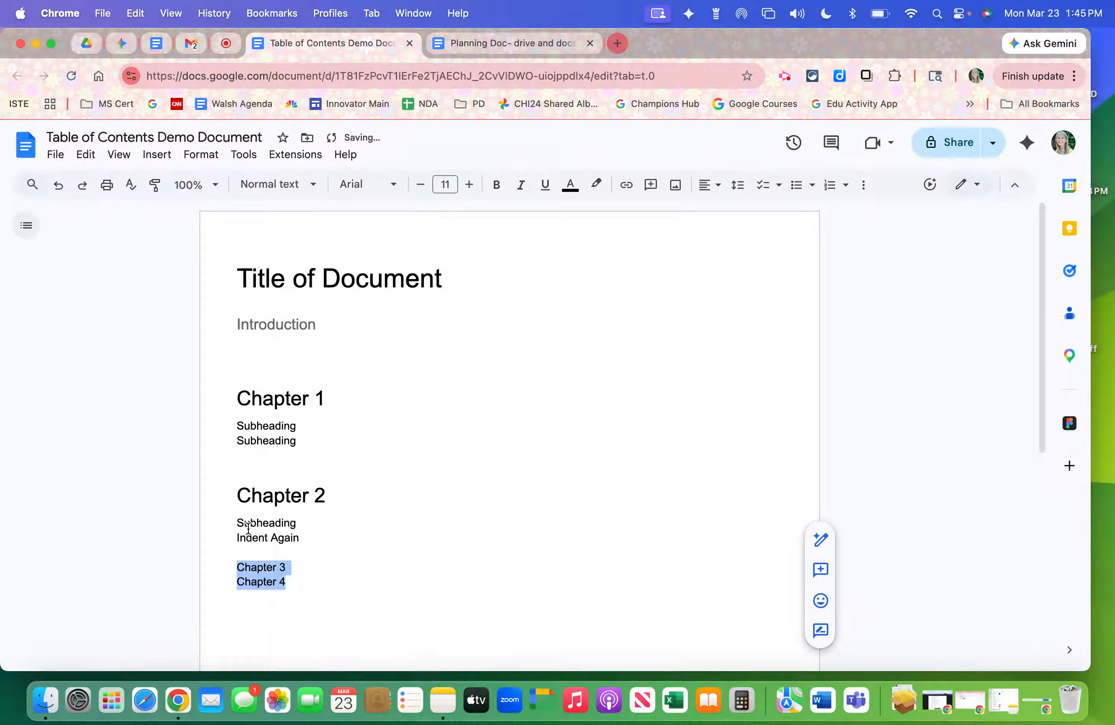
pyautogui.click(308, 184)
pyautogui.moveTo(299, 366)
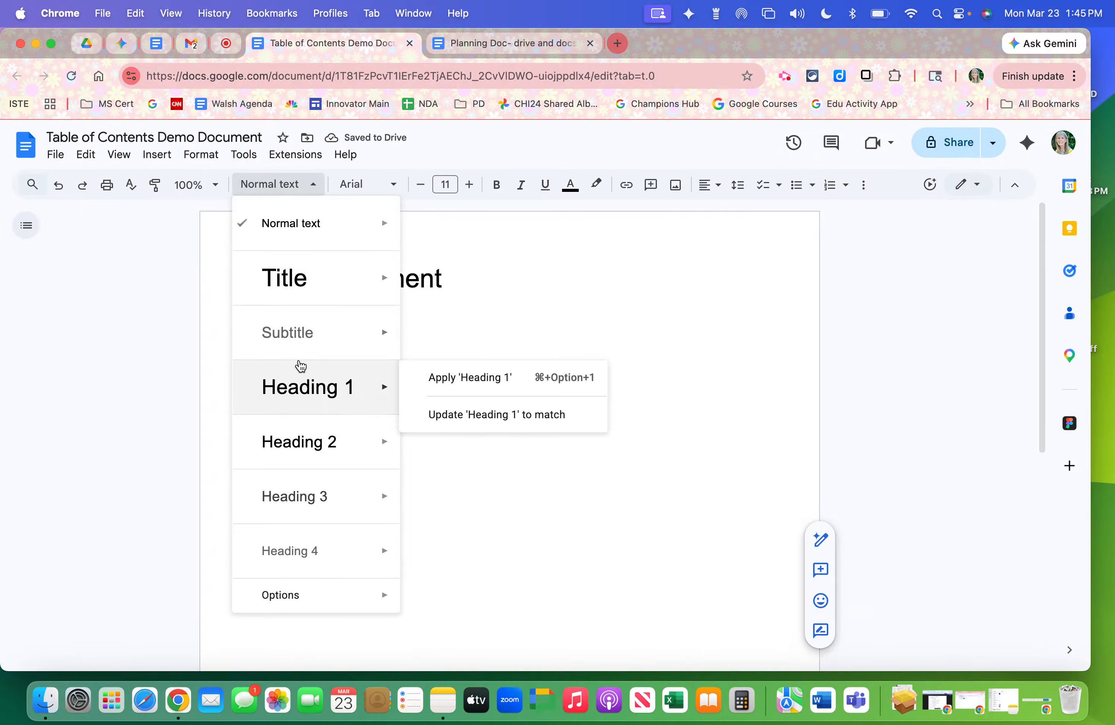
pyautogui.click(304, 389)
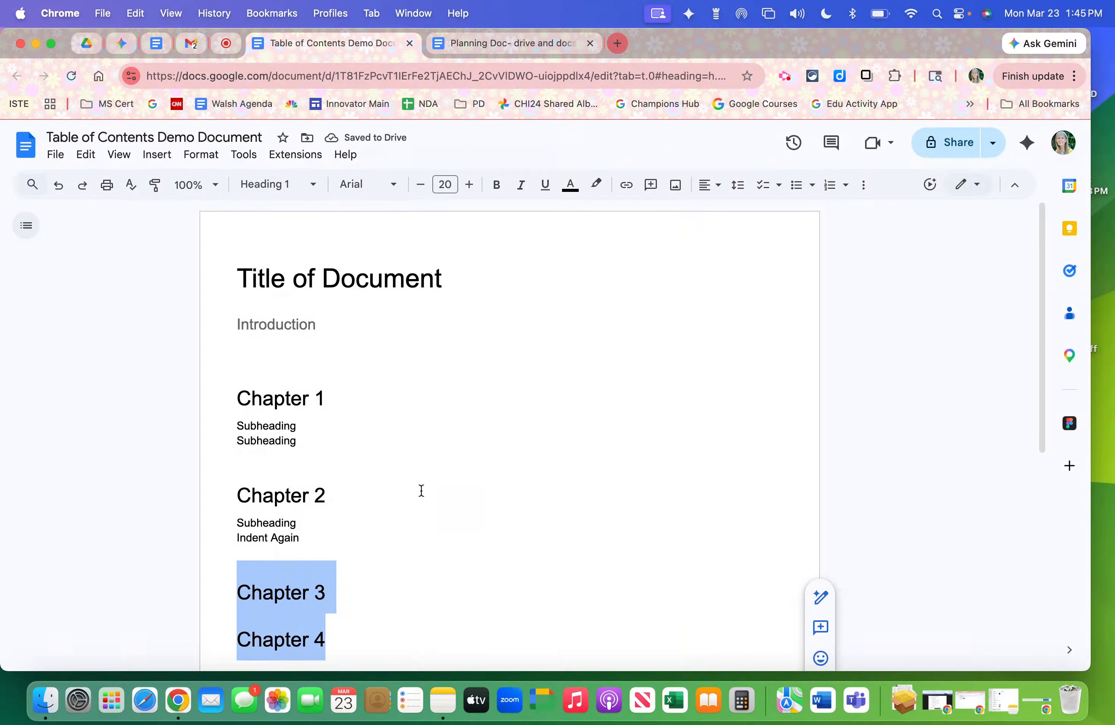
# Apply the Heading 2 style to both "Subheading" lines under Chapter 1 and the one under Chapter 2
pyautogui.moveTo(301, 440); pyautogui.dragTo(235, 429)
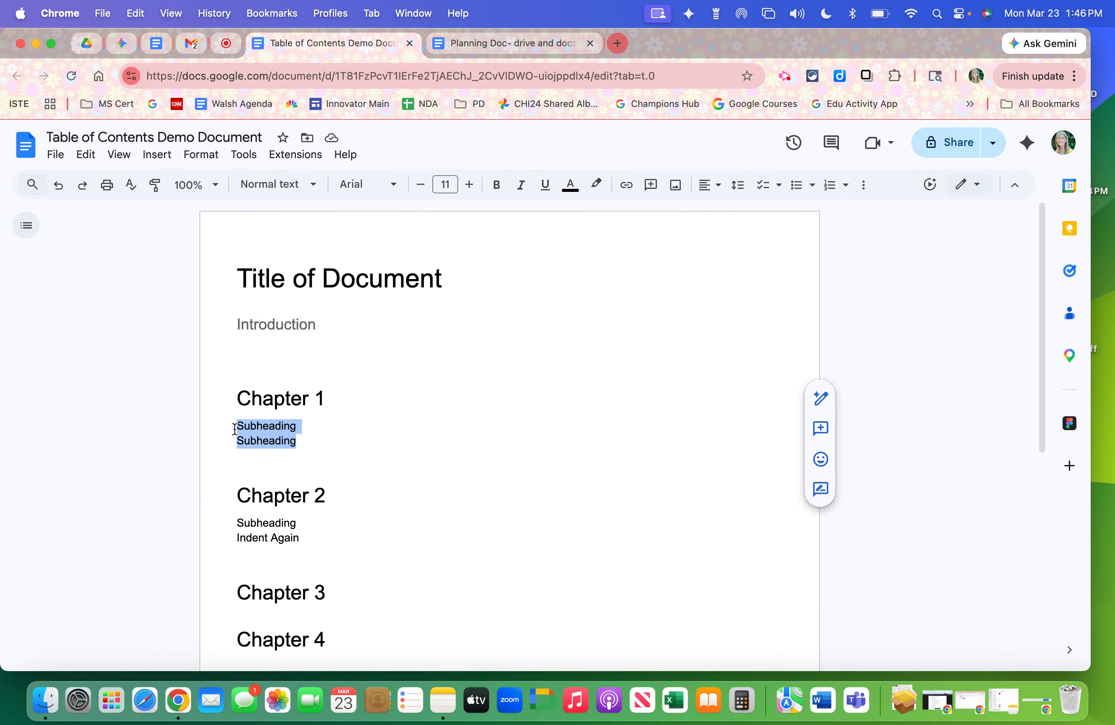
pyautogui.click(308, 184)
pyautogui.click(307, 440)
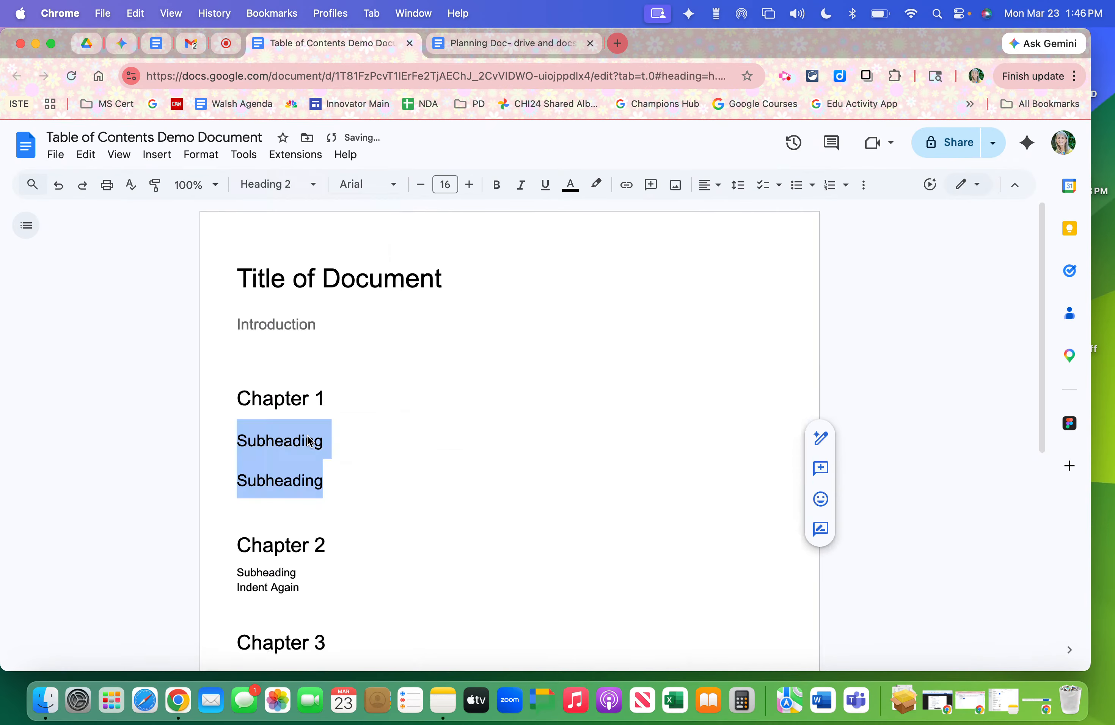
pyautogui.moveTo(306, 525); pyautogui.dragTo(235, 522)
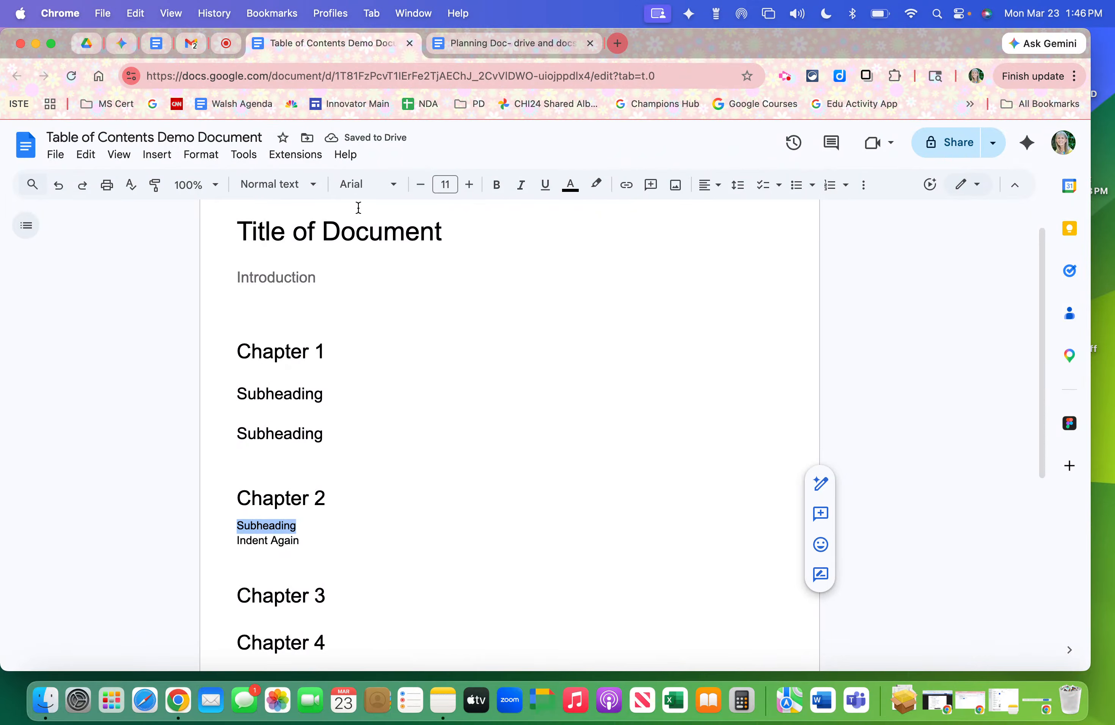
pyautogui.click(311, 184)
pyautogui.click(325, 440)
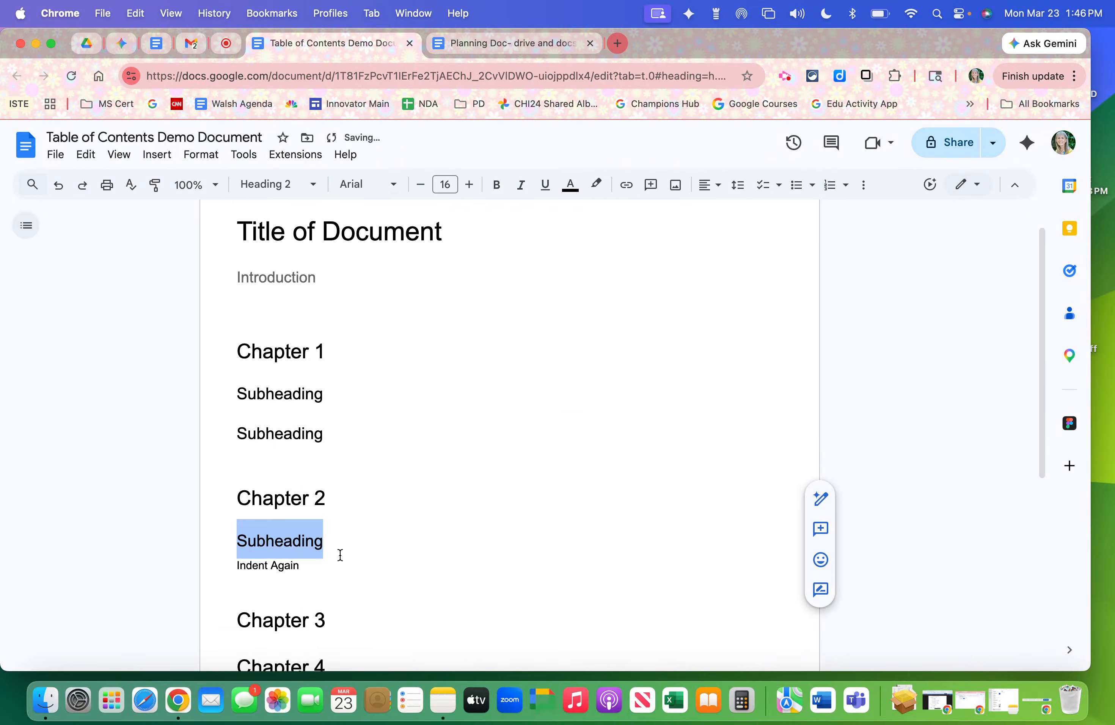
# Apply the Heading 3 style to the "Indent Again" line under Chapter 2
pyautogui.moveTo(315, 561); pyautogui.dragTo(235, 565)
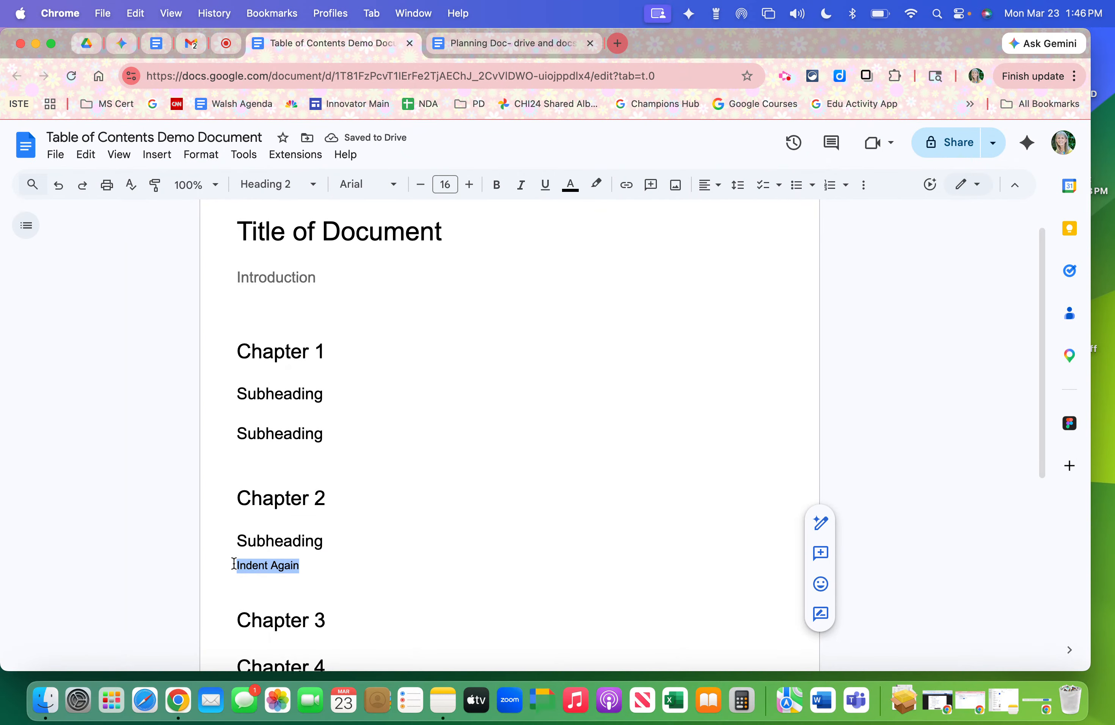
pyautogui.click(311, 184)
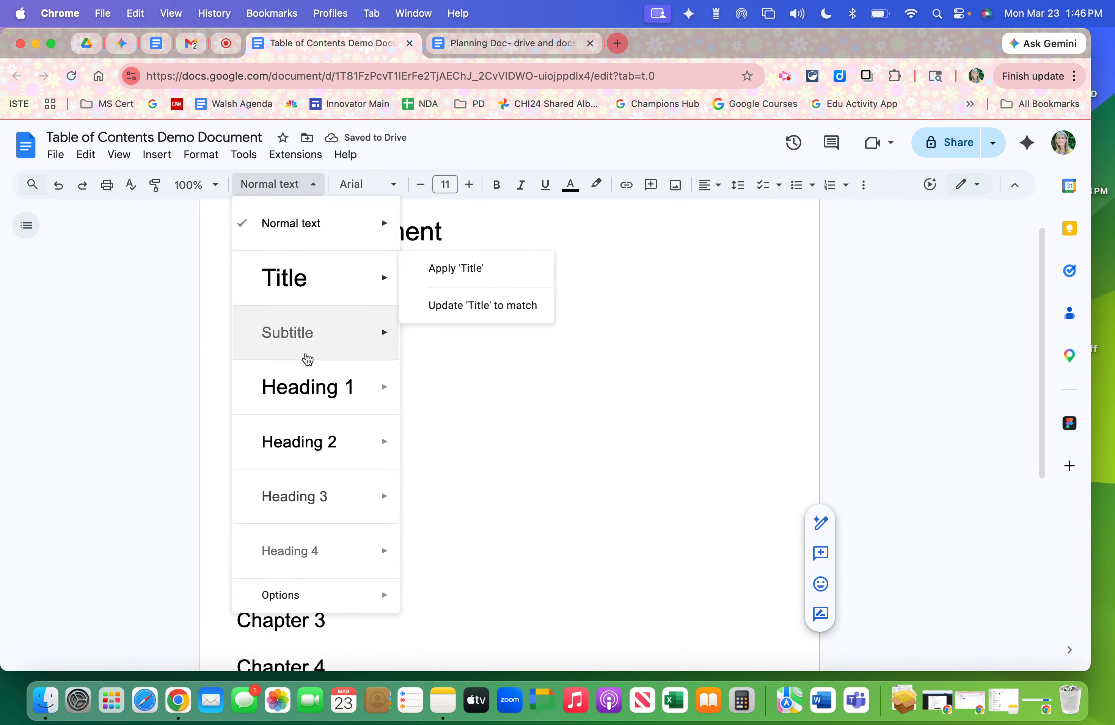
pyautogui.click(308, 498)
# Add a second "Indent Again" line below the existing one under Chapter 2 and style it as Heading 4
pyautogui.click(328, 576)
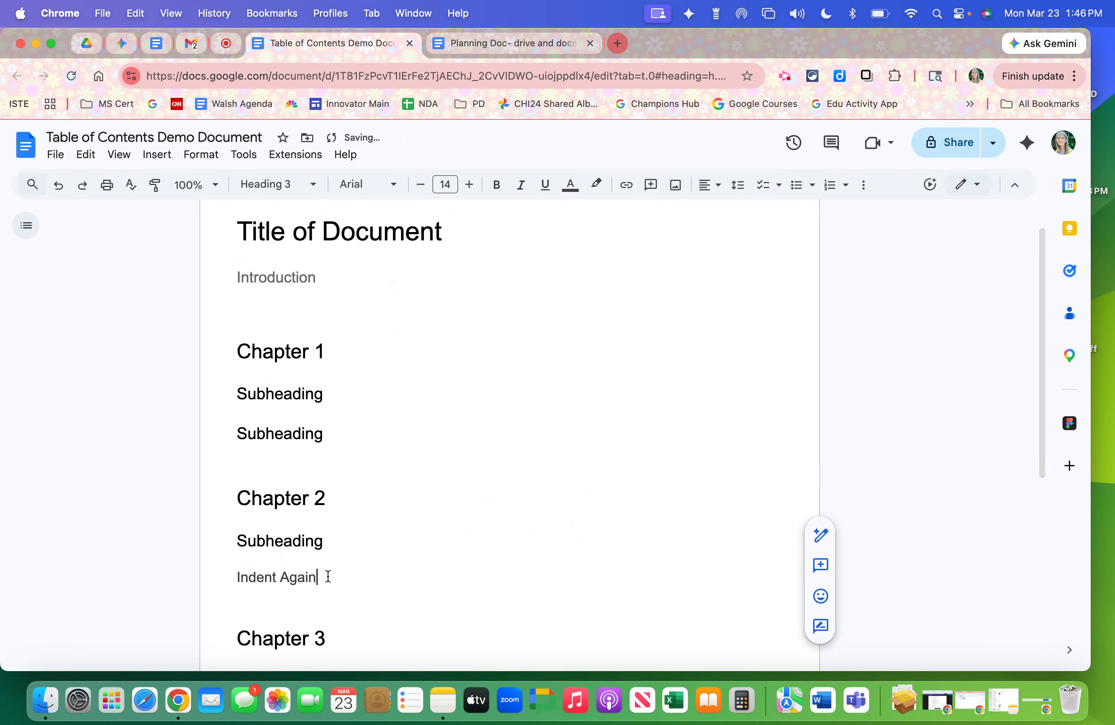
pyautogui.press('Return')
pyautogui.write('Inde')
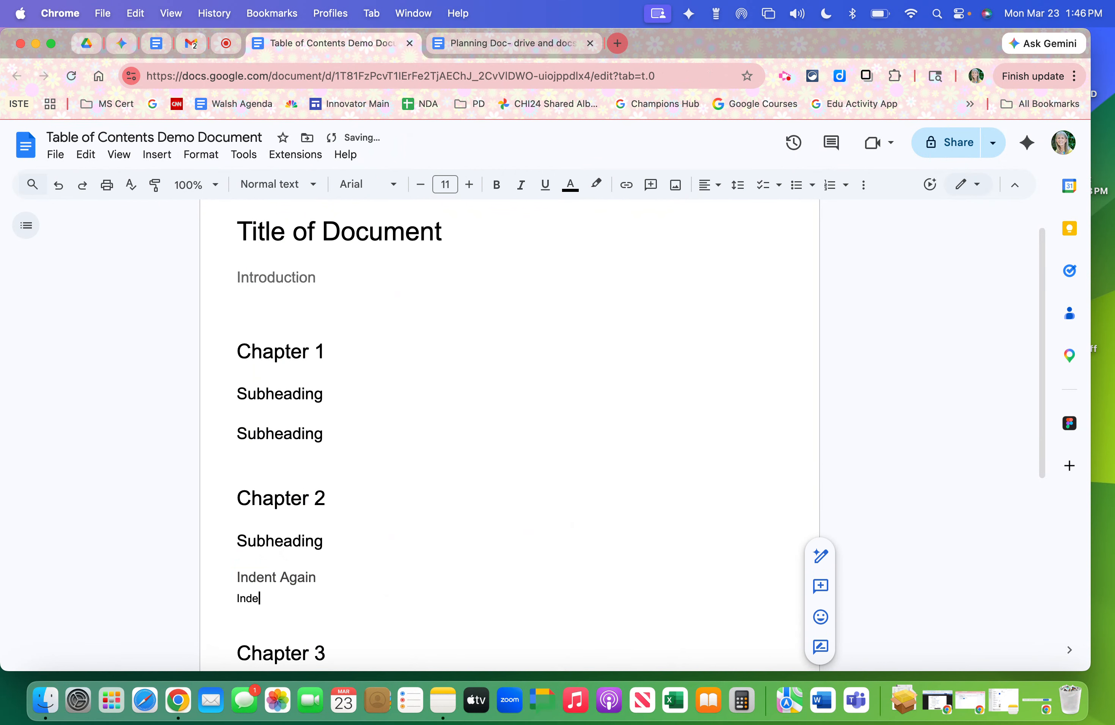
pyautogui.write('nt Aga')
pyautogui.click(312, 184)
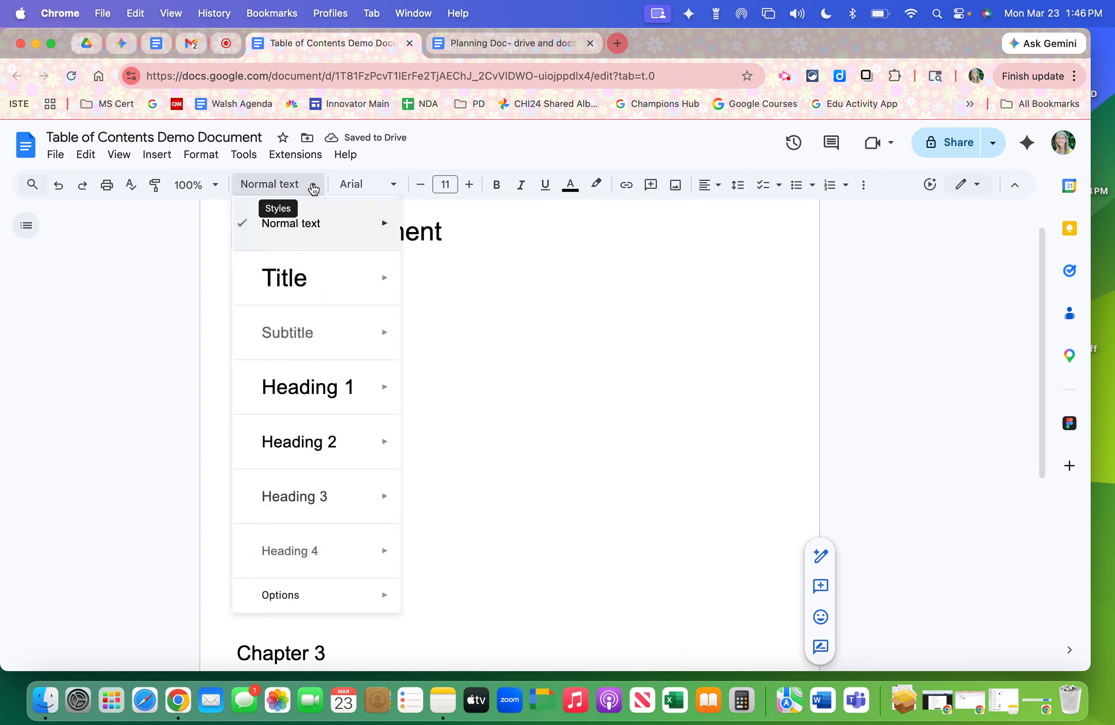
pyautogui.moveTo(323, 519)
pyautogui.click(311, 550)
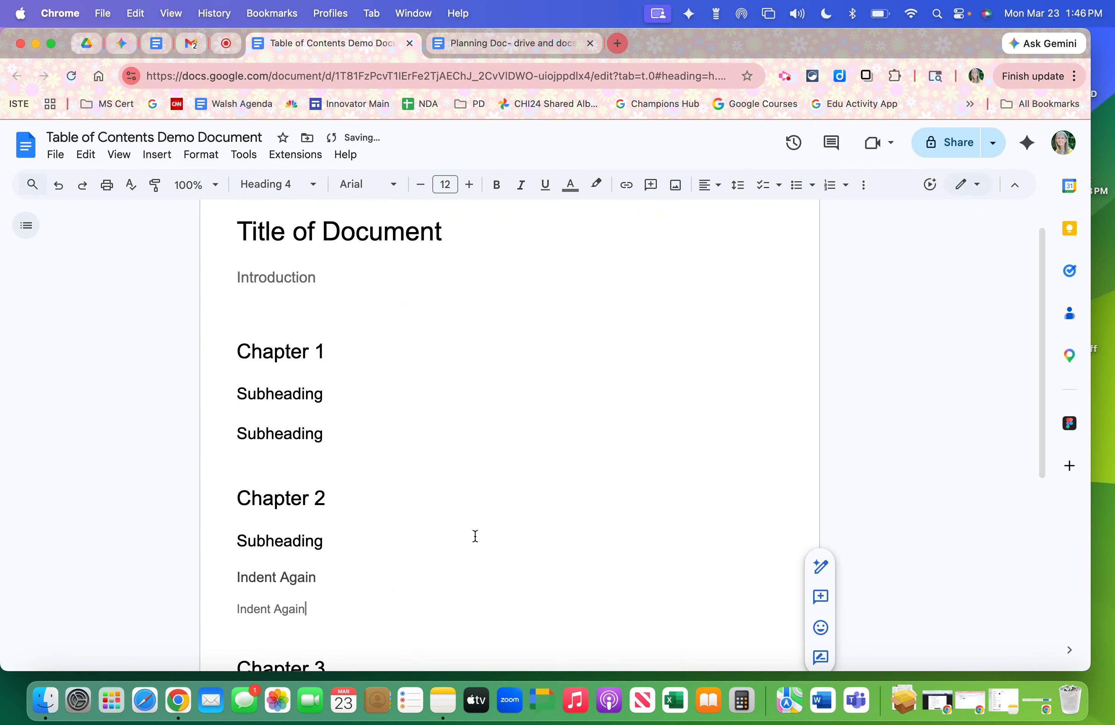
# Insert a Plain Text table of contents with page numbers between the document title and "Introduction", adding an empty line for it
pyautogui.scroll(-2, 475, 536)
pyautogui.scroll(5, 475, 536)
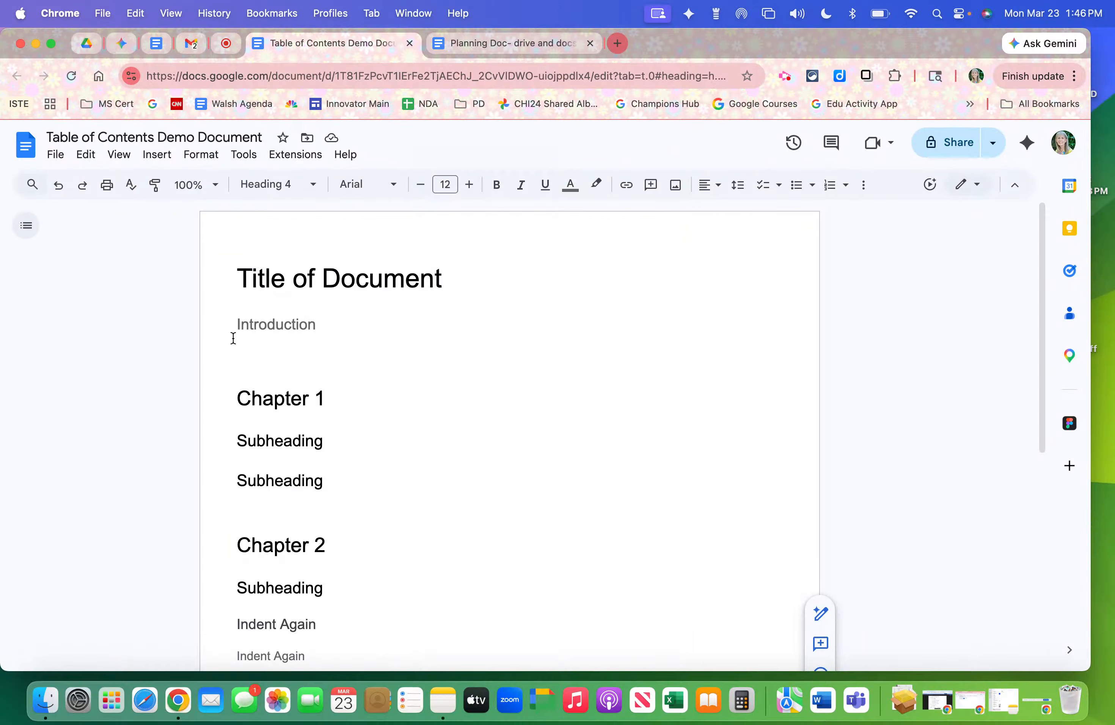
pyautogui.click(231, 318)
pyautogui.press('Return')
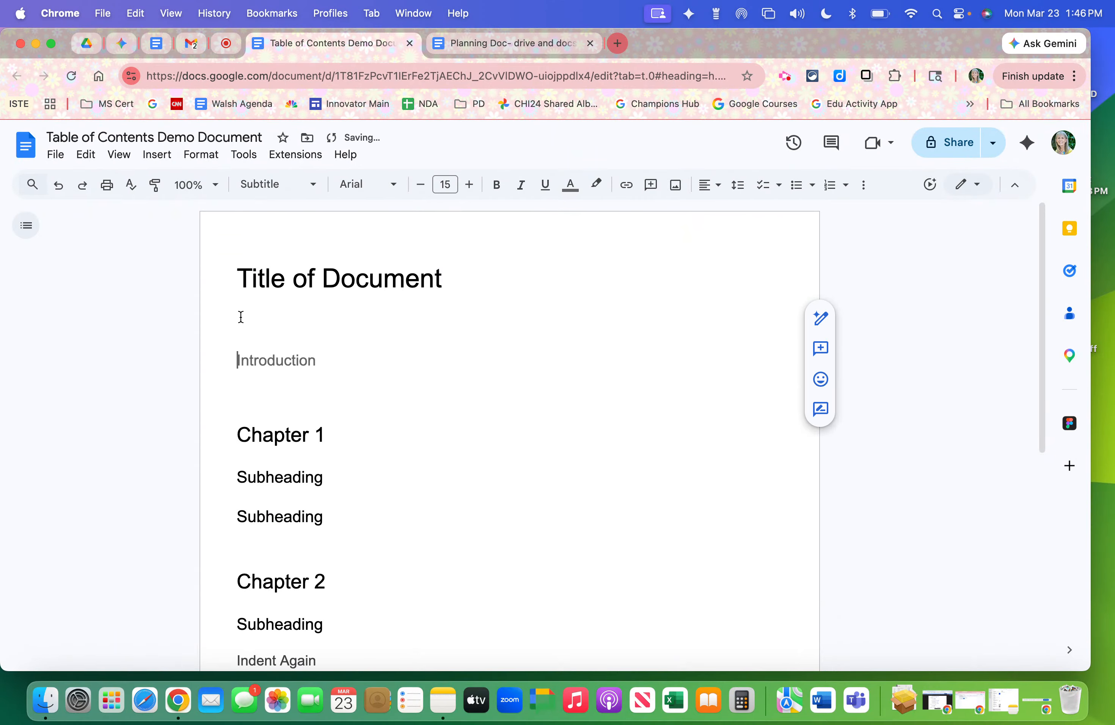
pyautogui.click(245, 155)
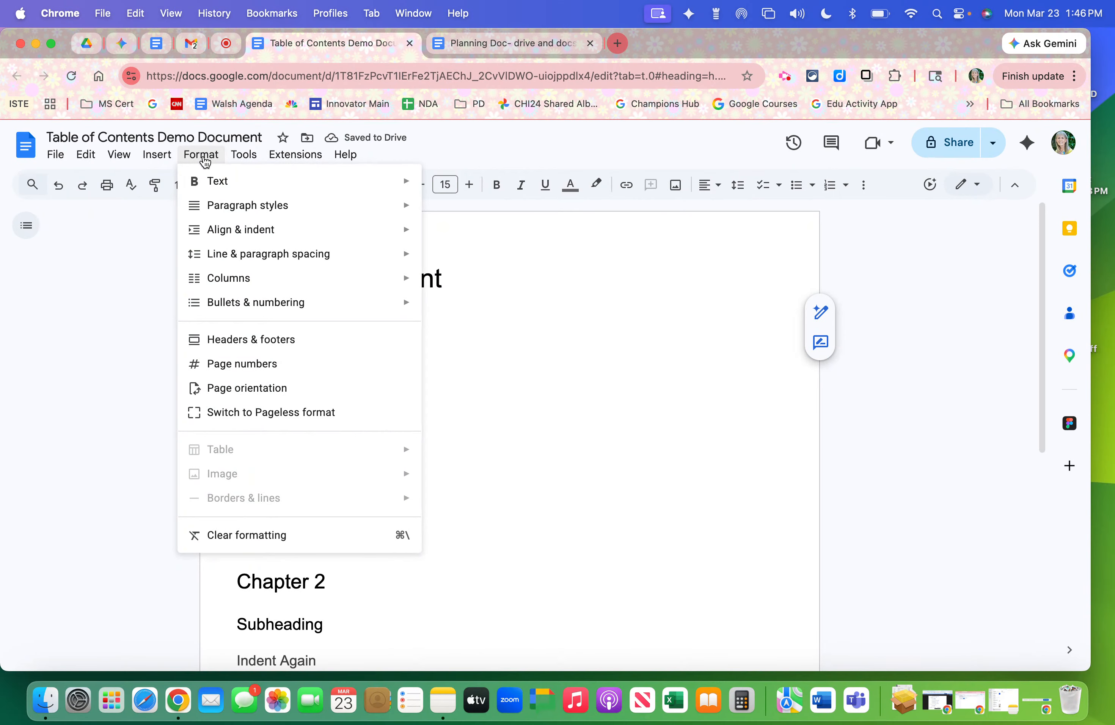
pyautogui.moveTo(172, 157)
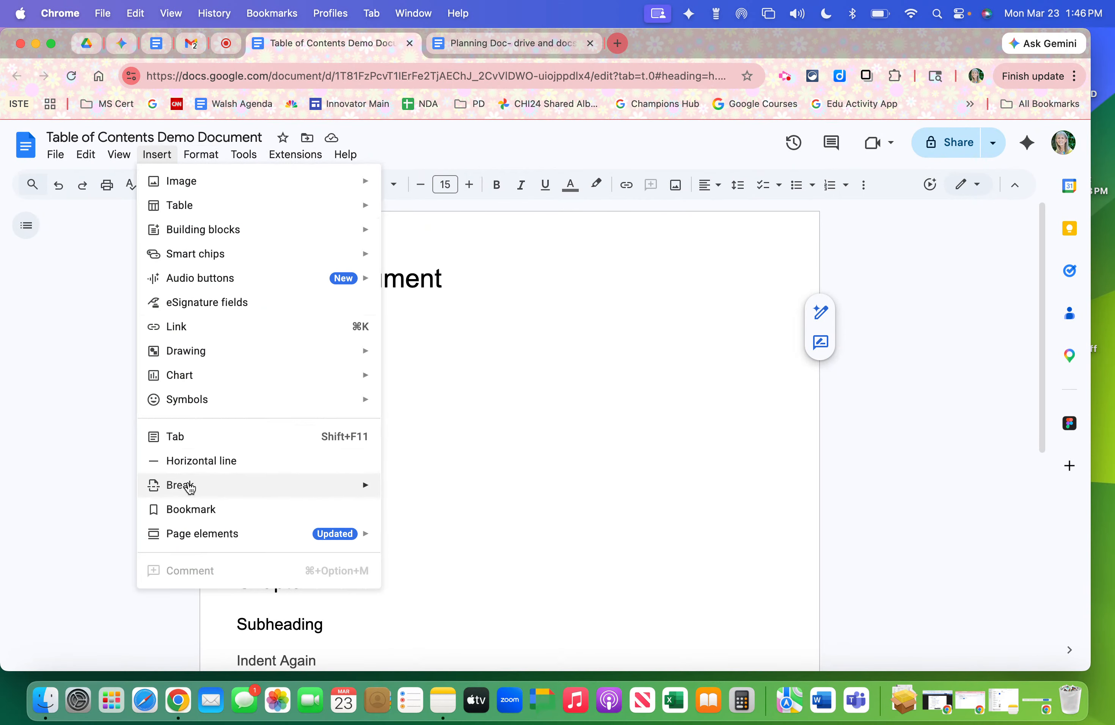
pyautogui.moveTo(222, 533)
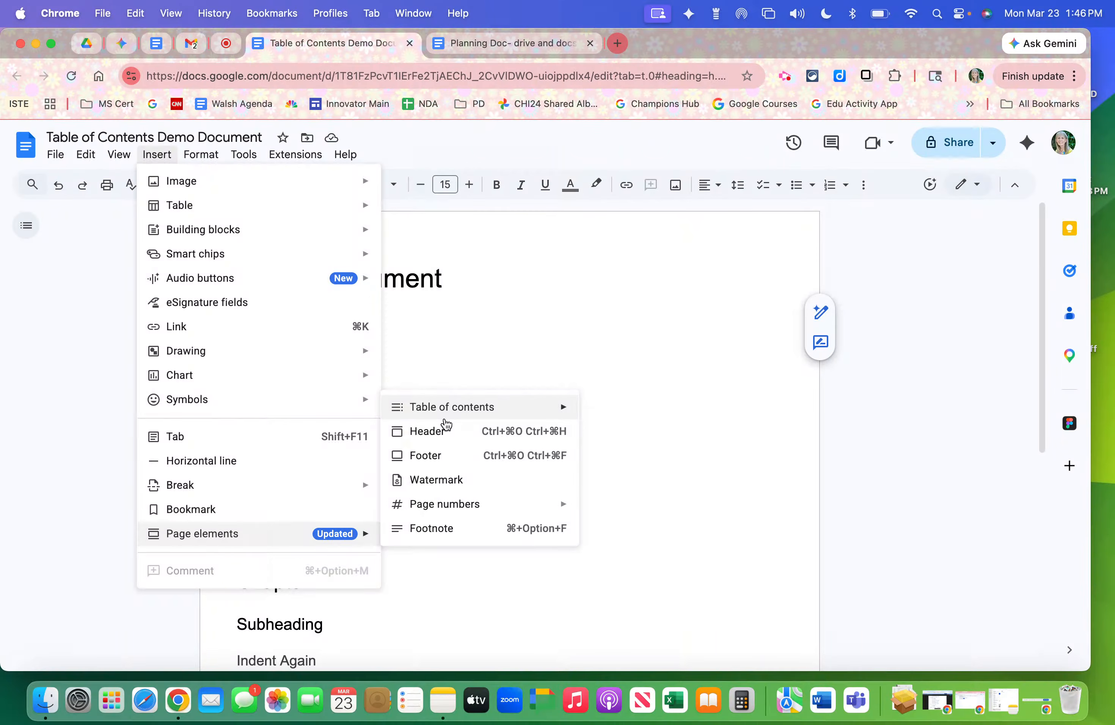
pyautogui.moveTo(445, 413)
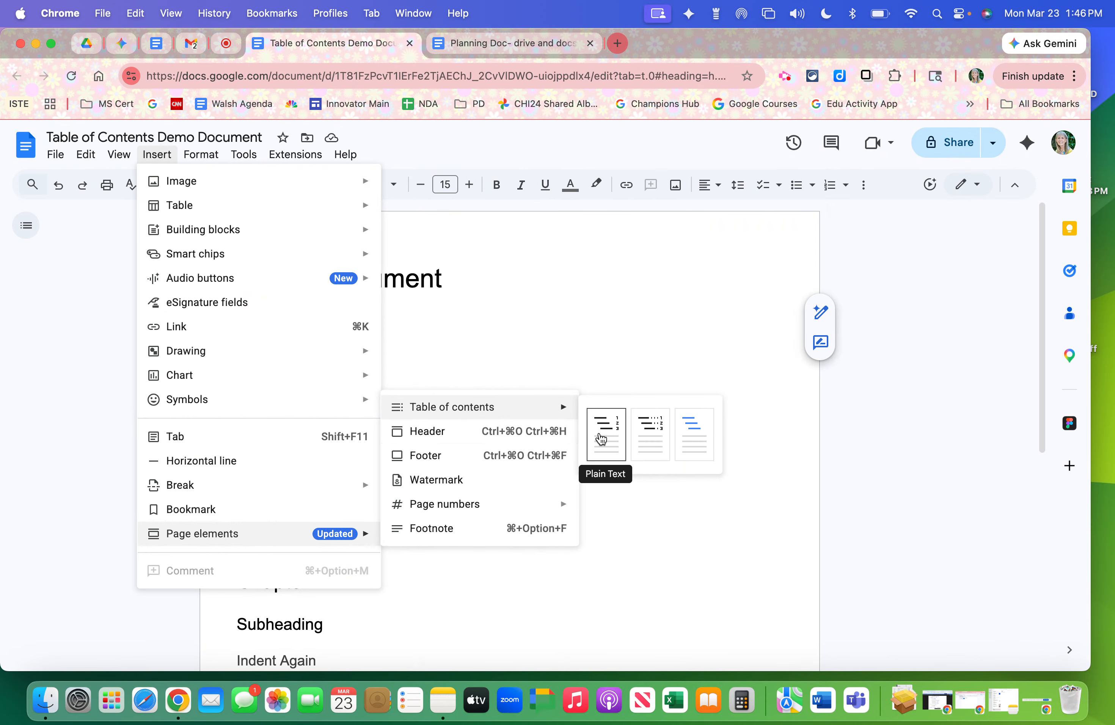
pyautogui.click(600, 440)
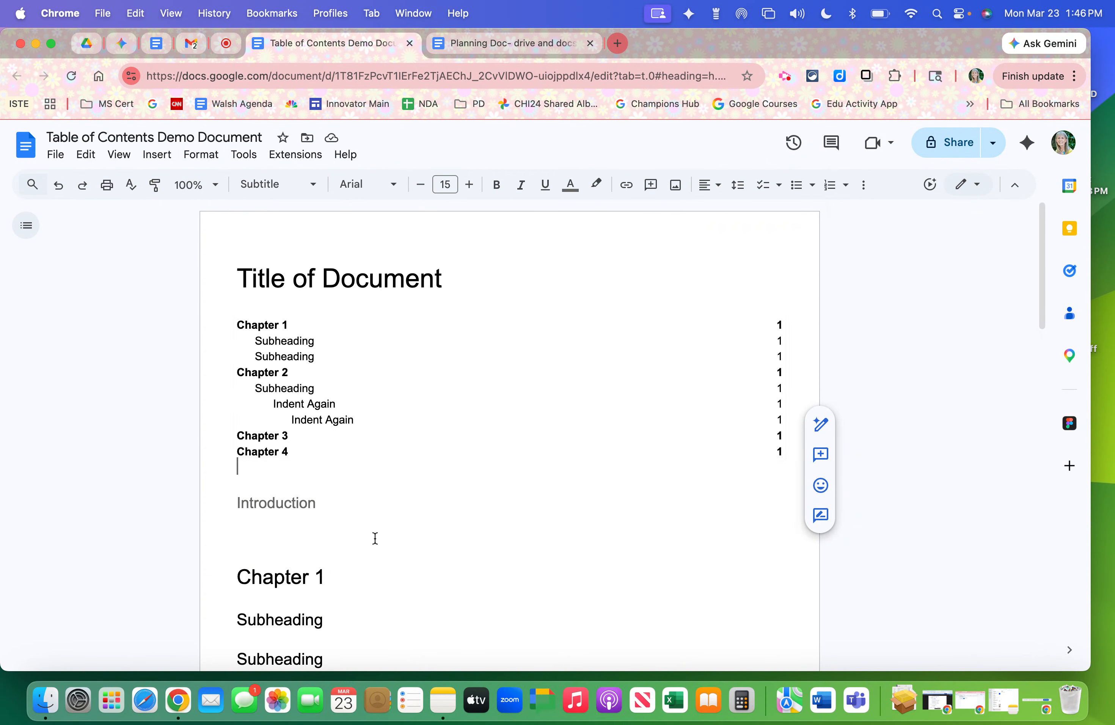
# Delete the empty line between the last "Indent Again" line and the "Chapter 3" heading
pyautogui.scroll(-2, 375, 538)
pyautogui.scroll(-5, 375, 538)
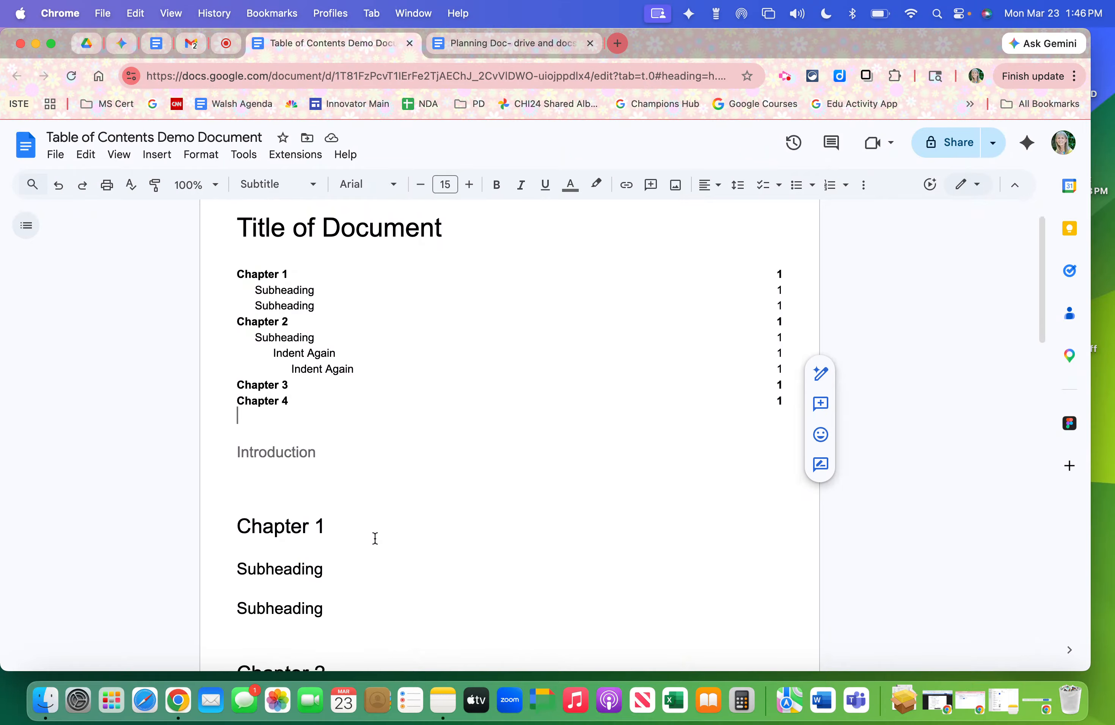
pyautogui.scroll(-10, 375, 538)
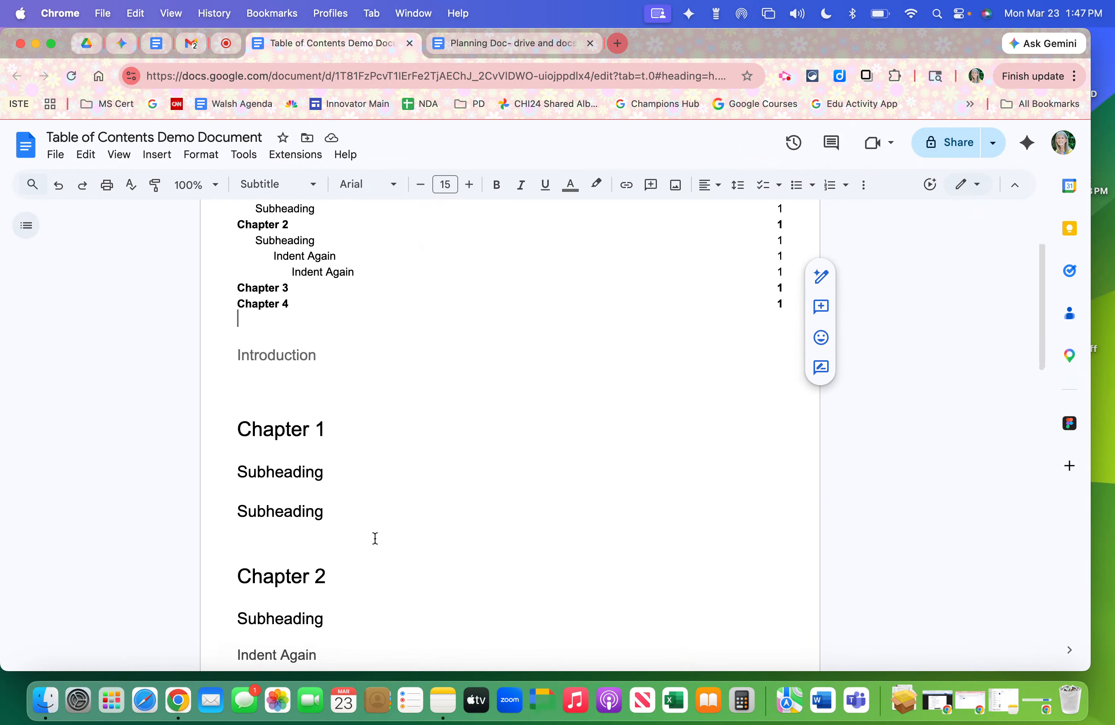
pyautogui.scroll(-14, 376, 538)
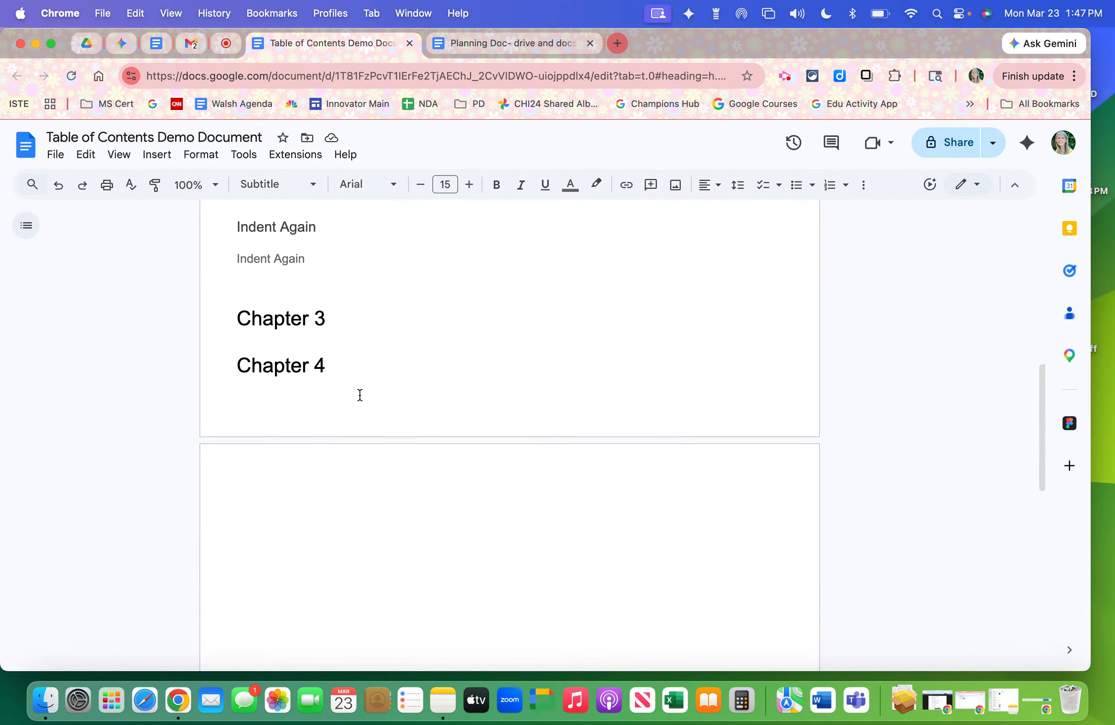
pyautogui.click(354, 361)
pyautogui.moveTo(247, 285); pyautogui.dragTo(247, 288)
pyautogui.press('Right')
pyautogui.press('Up')
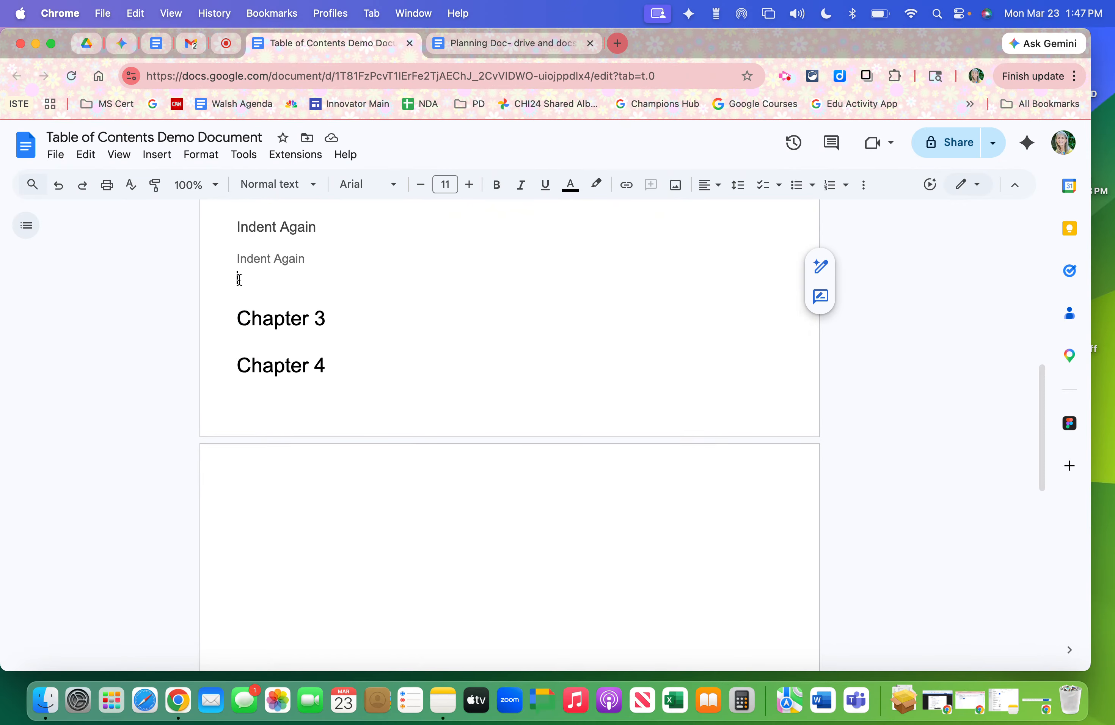
pyautogui.press('BackSpace')
# Add the text "Go to Top" on the line below the "Chapter 4" heading
pyautogui.click(234, 364)
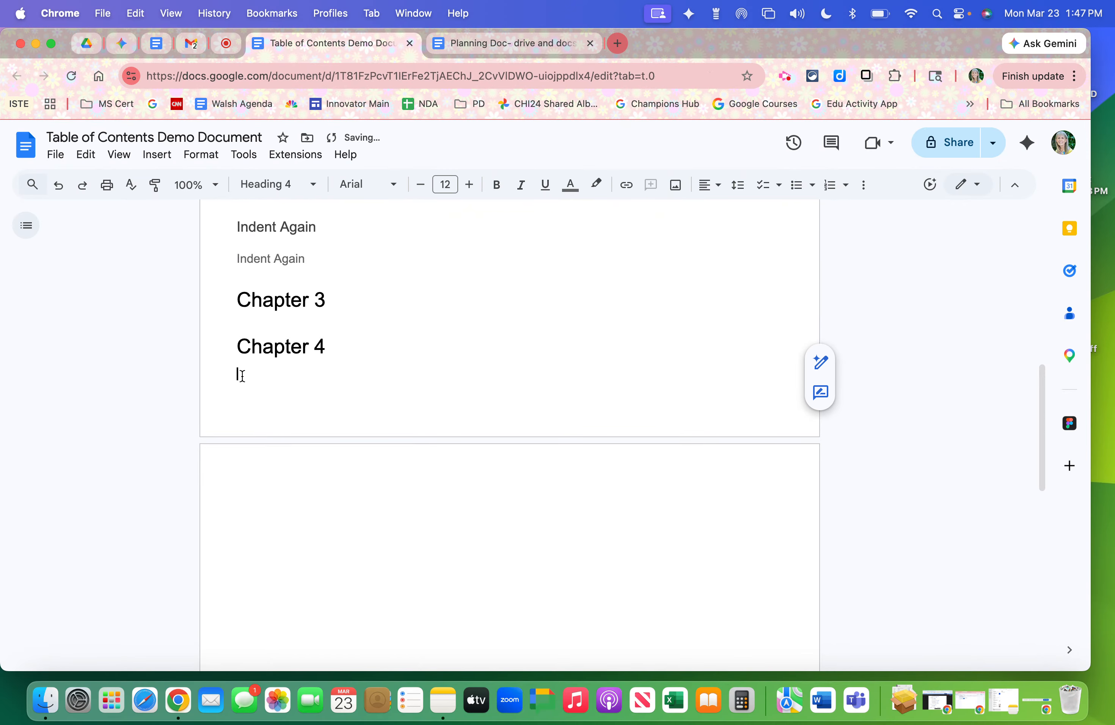
pyautogui.write('Goo to Top')
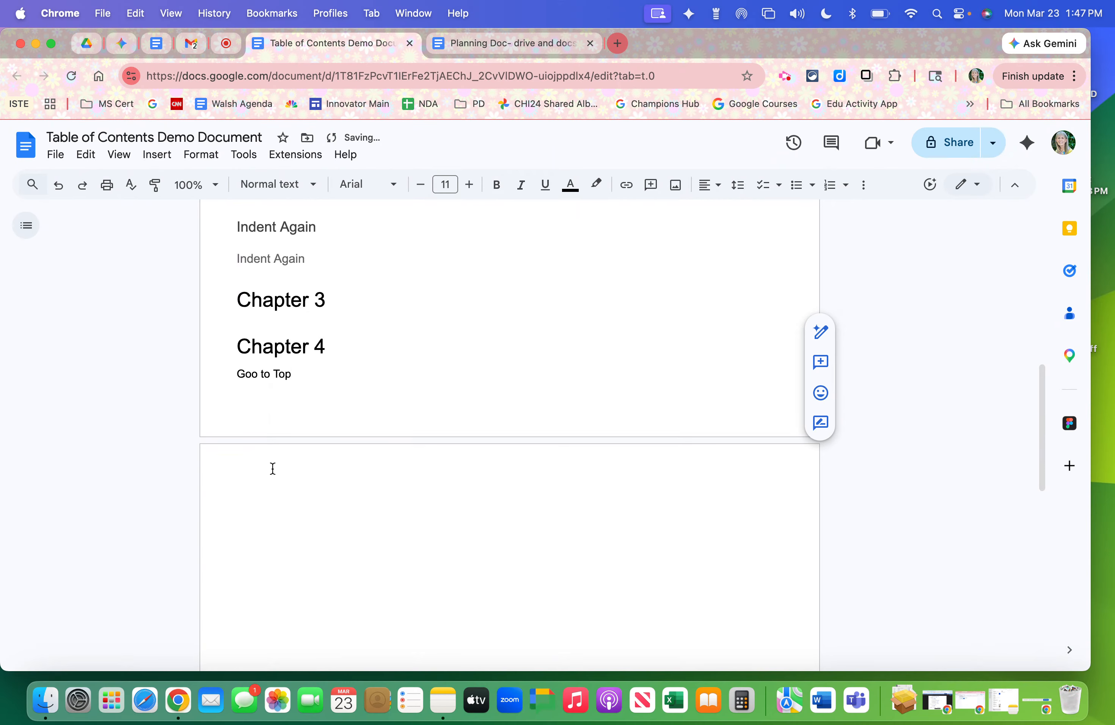
pyautogui.scroll(-1, 262, 401)
pyautogui.click(258, 364)
pyautogui.press('BackSpace')
# Insert a bookmark at the start of the "Introduction" line and copy the bookmark's link
pyautogui.scroll(15, 332, 377)
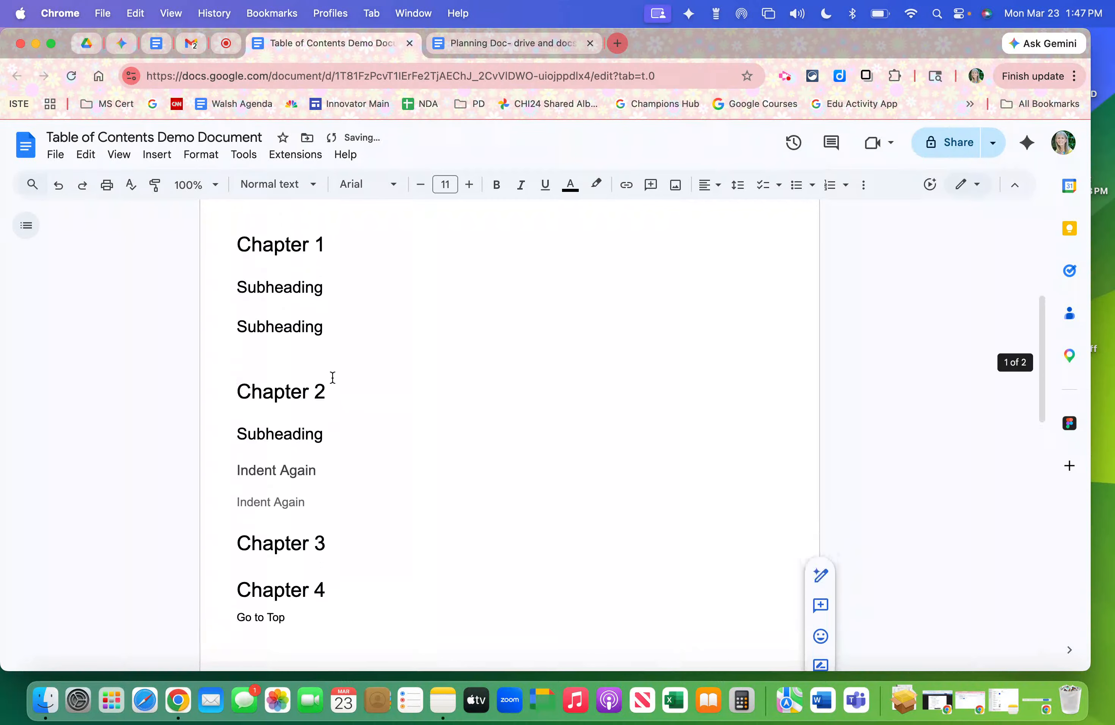
pyautogui.click(235, 501)
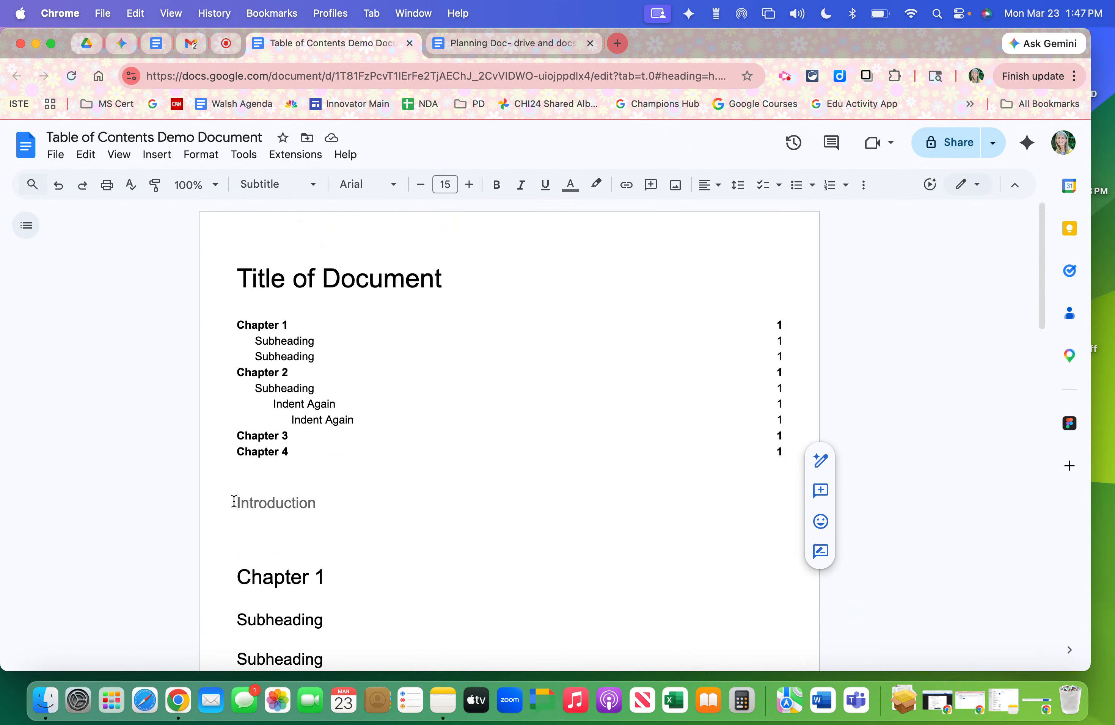
pyautogui.click(163, 157)
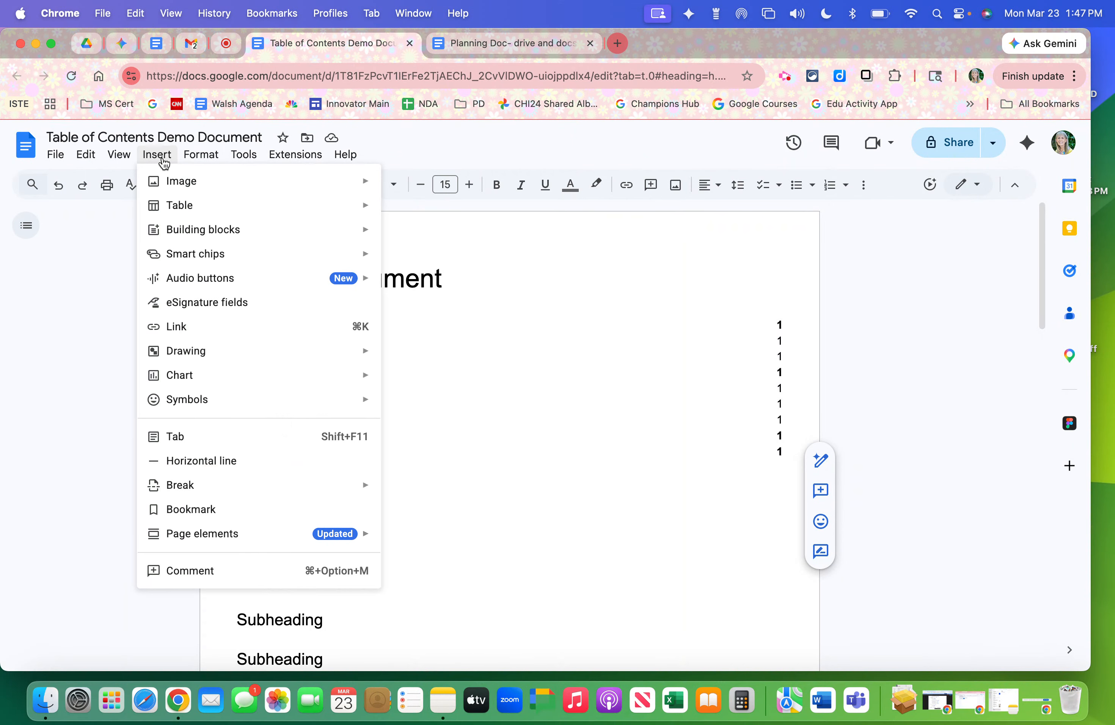
pyautogui.click(200, 507)
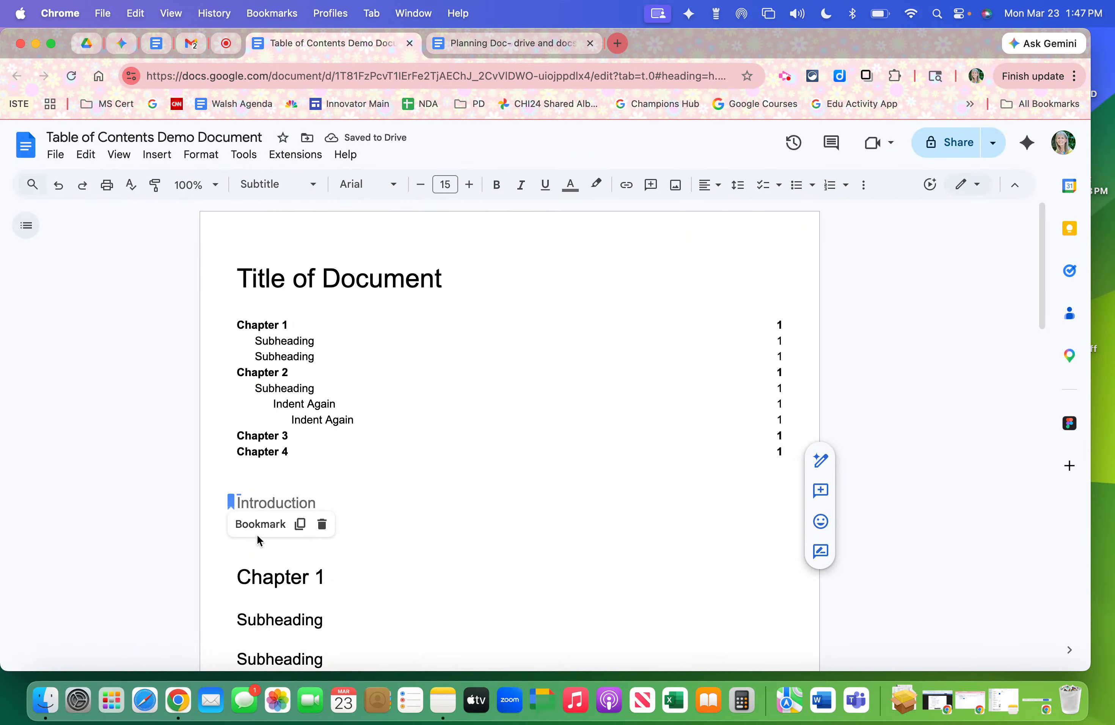
pyautogui.click(300, 525)
# Link the "Go to Top" text below Chapter 4 to the copied "Introduction" bookmark
pyautogui.scroll(-10, 465, 580)
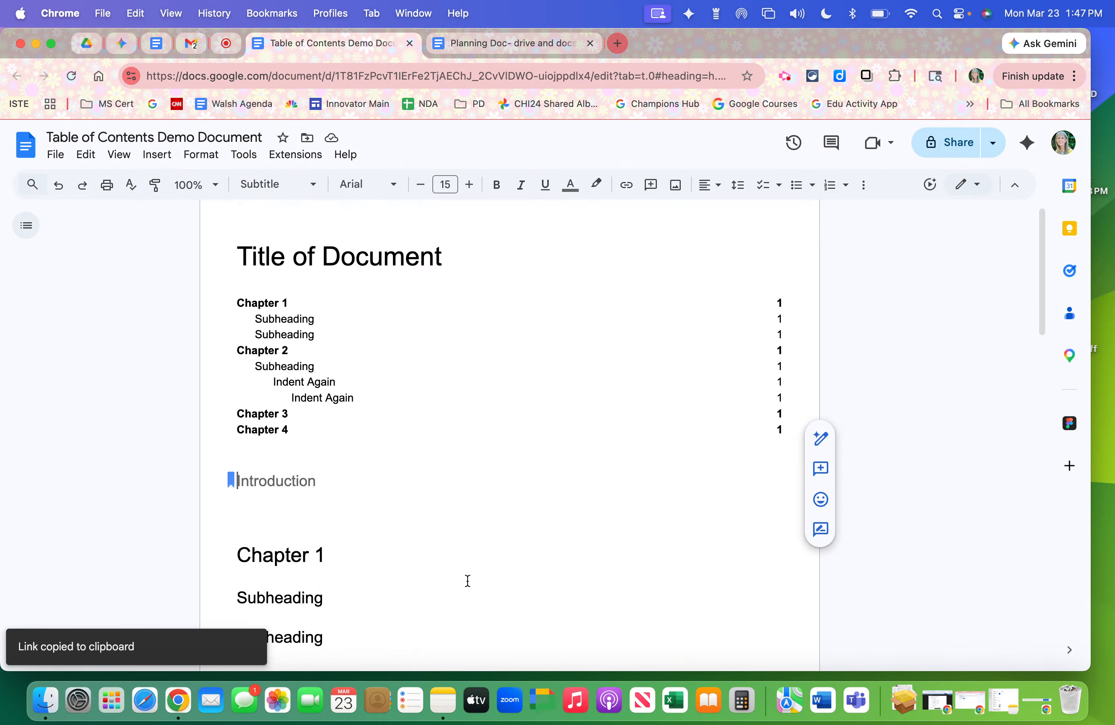
pyautogui.moveTo(296, 485); pyautogui.dragTo(237, 483)
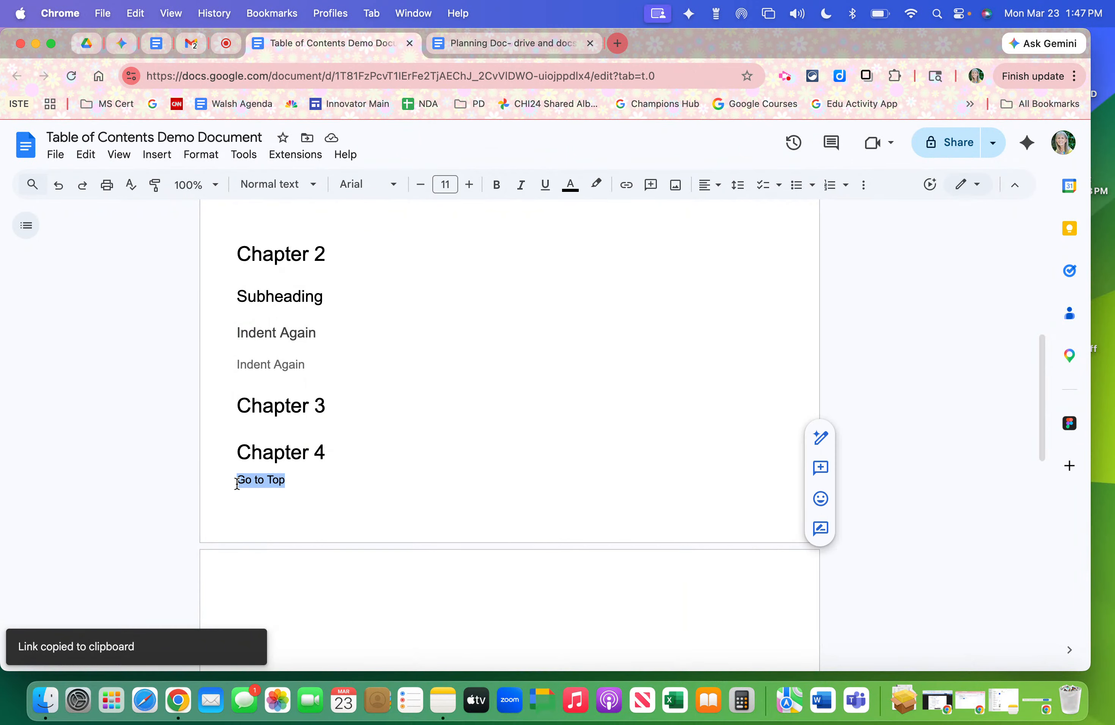
pyautogui.press('super+k')
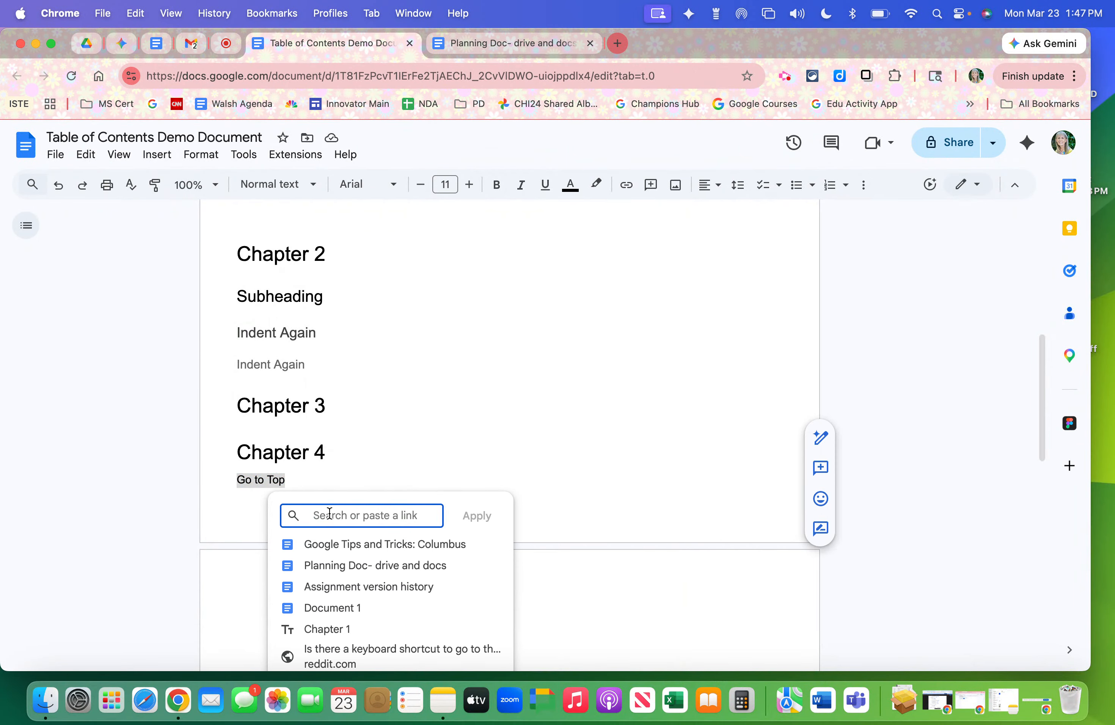
pyautogui.press('super+v')
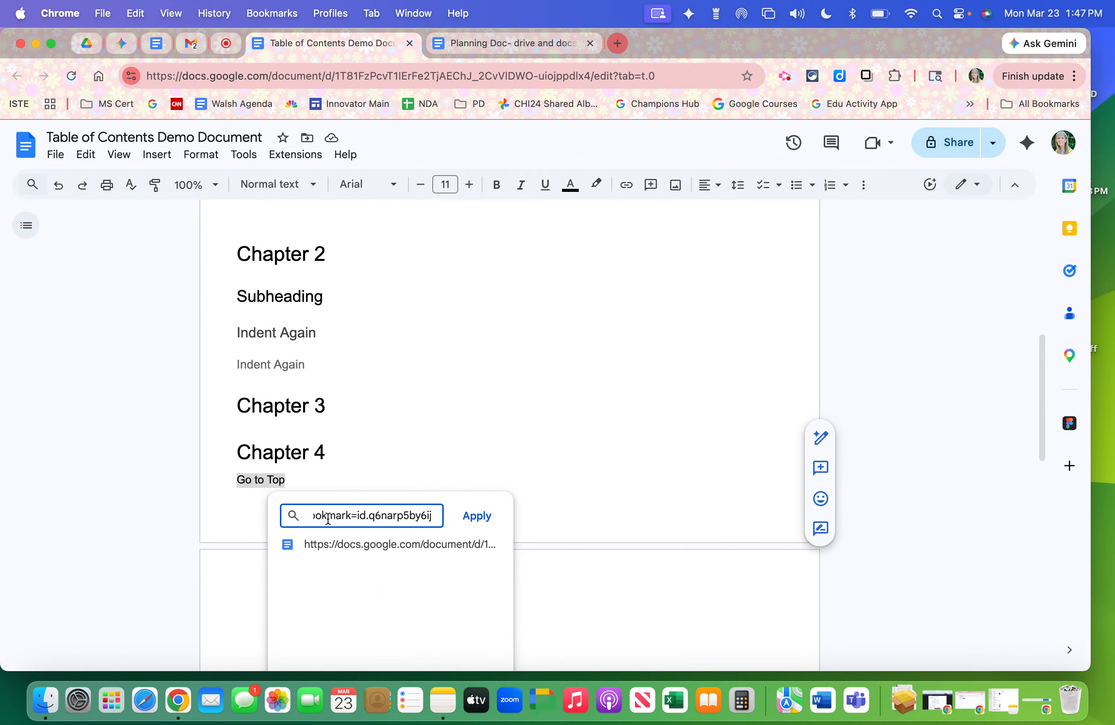
pyautogui.click(471, 522)
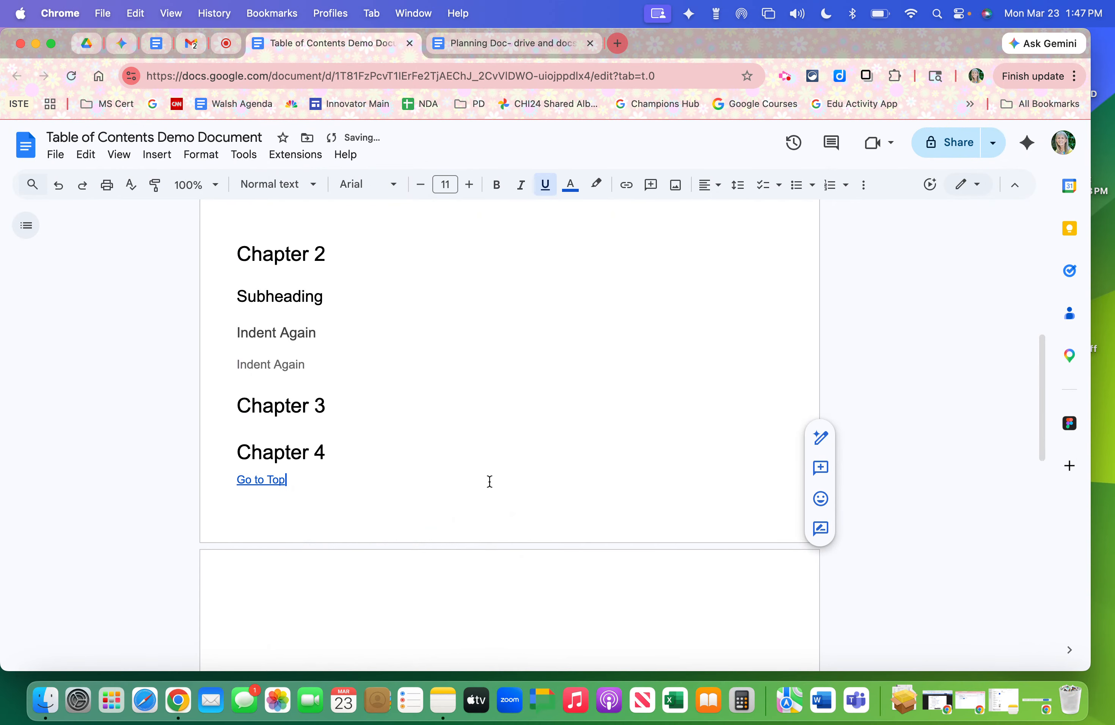
# Test the "Go to Top" link by following it to its bookmark at "Introduction"
pyautogui.click(275, 480)
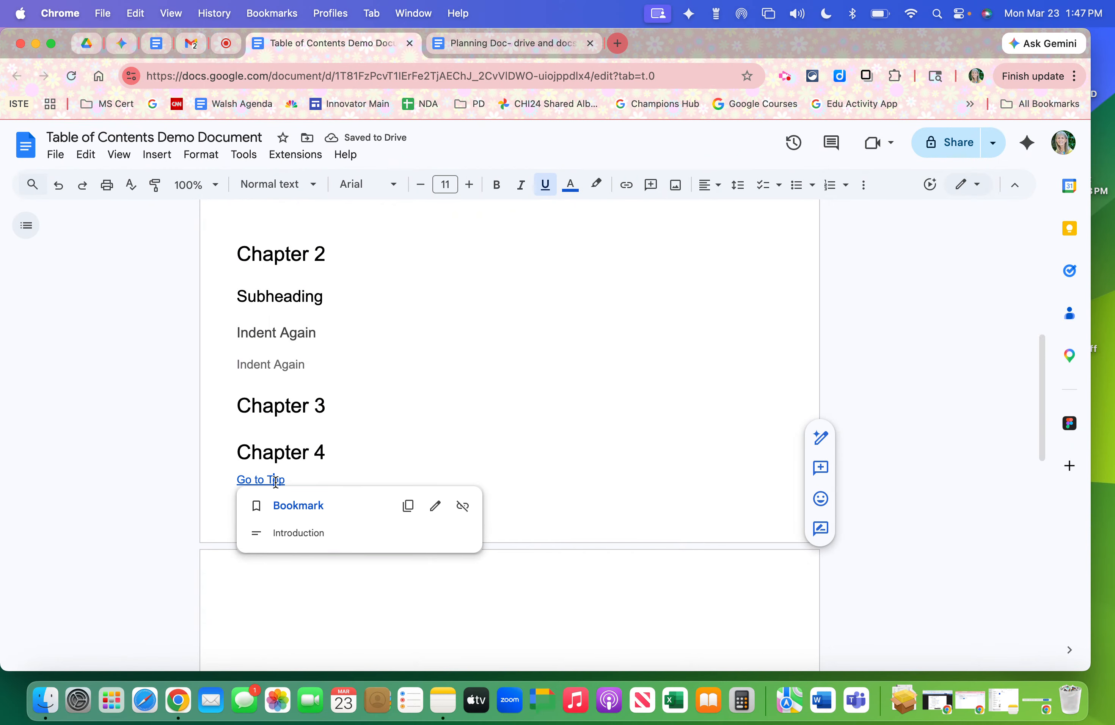
pyautogui.click(287, 506)
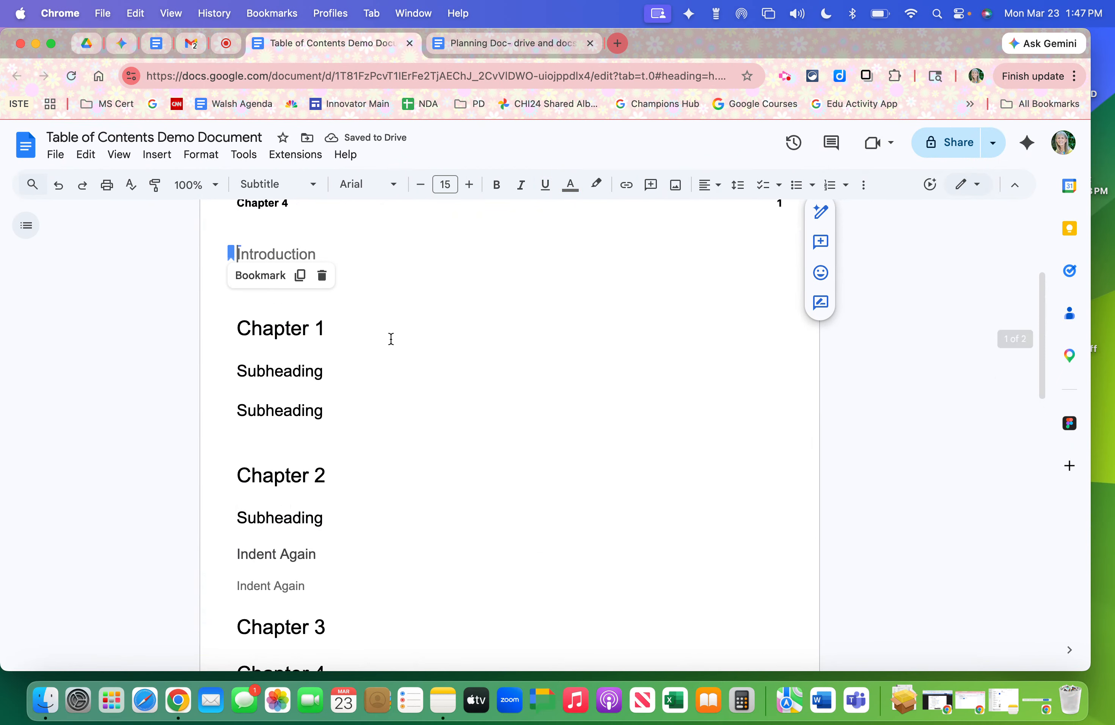
pyautogui.scroll(3, 389, 341)
pyautogui.scroll(3, 377, 442)
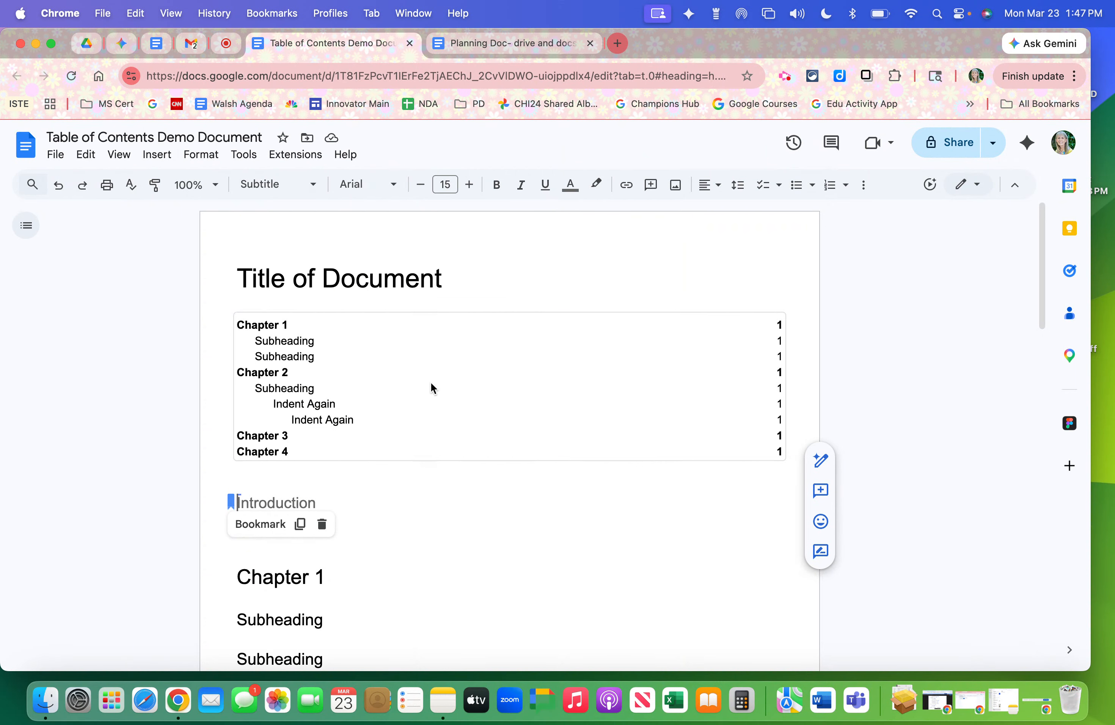
# Refresh the table of contents below the document title
pyautogui.click(211, 354)
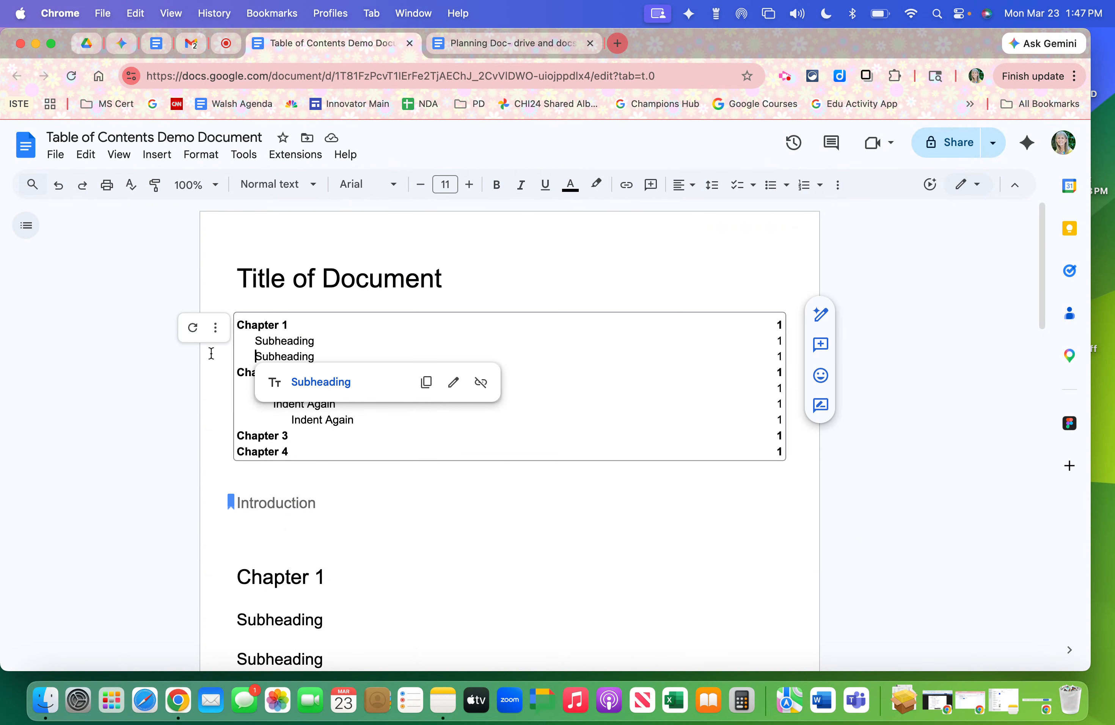
pyautogui.click(193, 328)
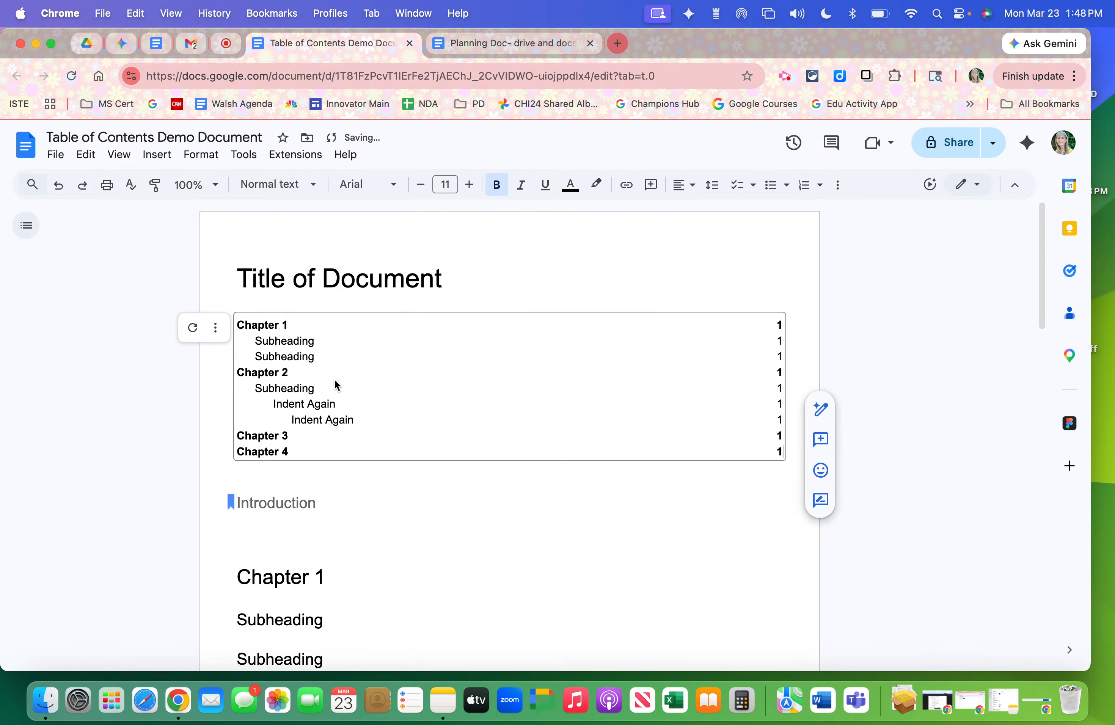
pyautogui.scroll(-3, 335, 378)
pyautogui.scroll(3, 335, 379)
# Apply the Heading 5 style to the linked "Go to Top" line under Chapter 4
pyautogui.scroll(-8, 423, 508)
pyautogui.scroll(-1, 423, 509)
pyautogui.moveTo(288, 511); pyautogui.dragTo(240, 510)
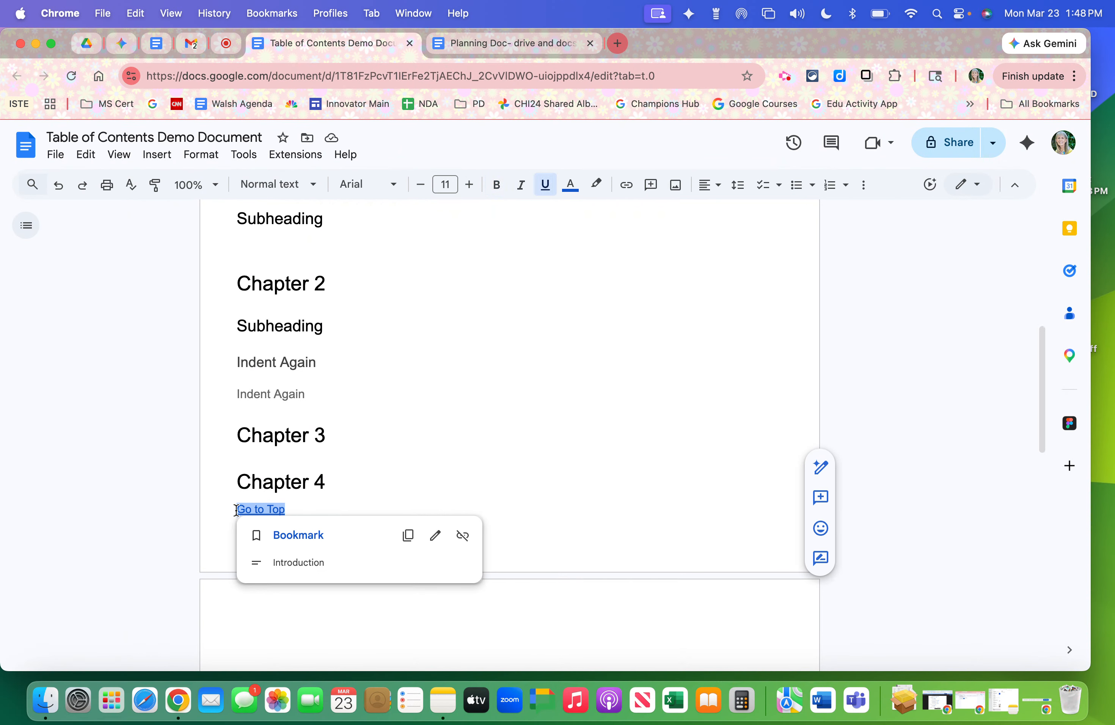
pyautogui.click(282, 184)
pyautogui.moveTo(306, 487)
pyautogui.click(271, 603)
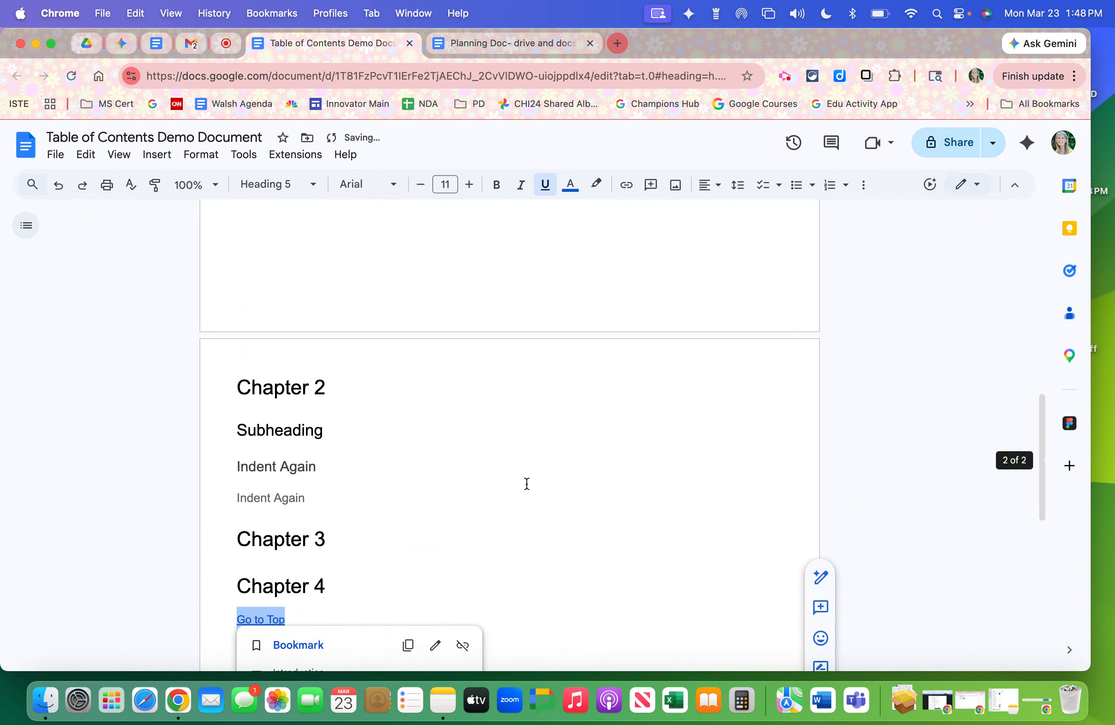
pyautogui.scroll(-2, 499, 520)
pyautogui.click(533, 497)
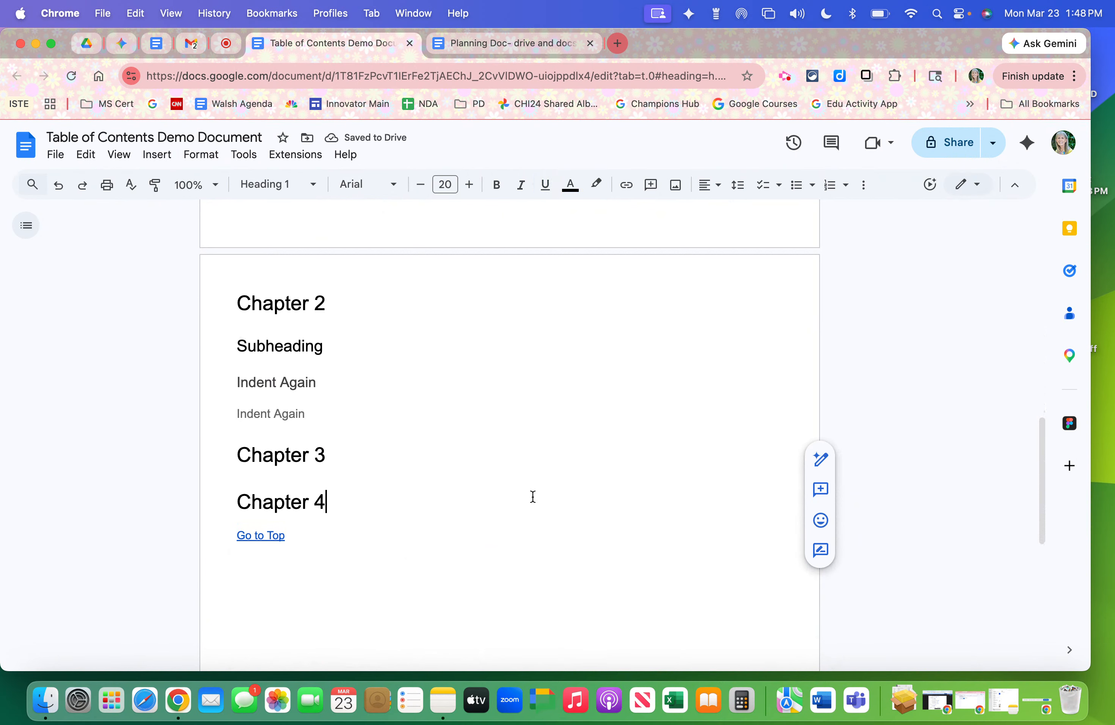
# Update the table of contents to include the "Go to Top" heading and the new page positions
pyautogui.scroll(15, 532, 496)
pyautogui.scroll(-1, 230, 375)
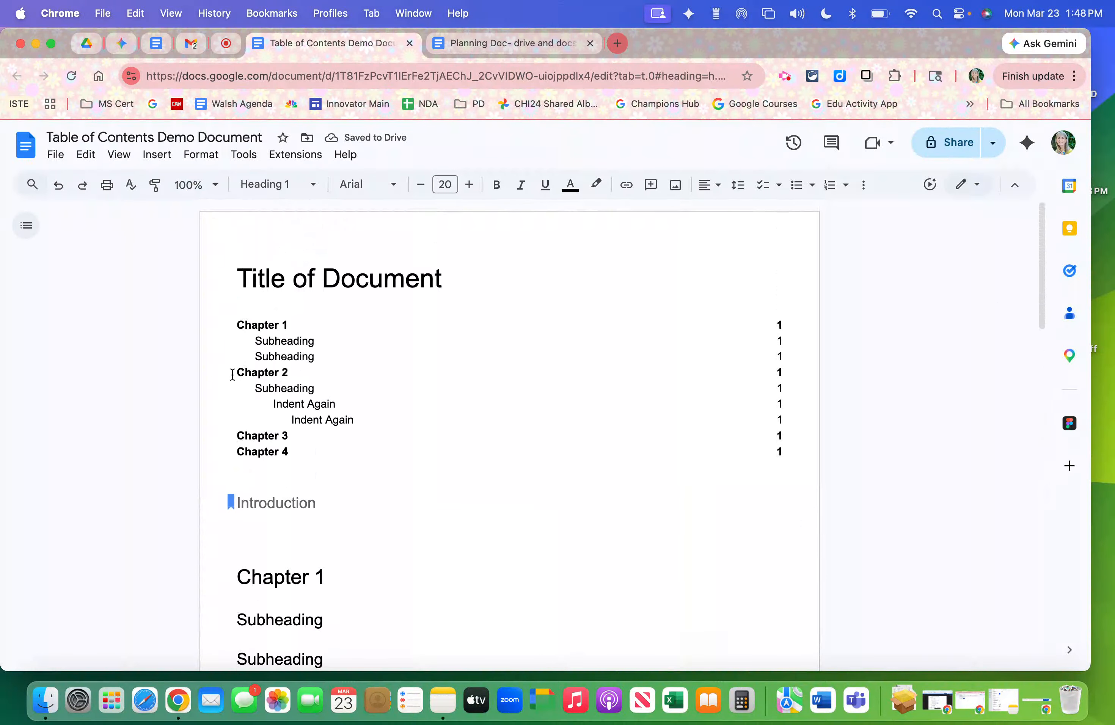
pyautogui.click(213, 353)
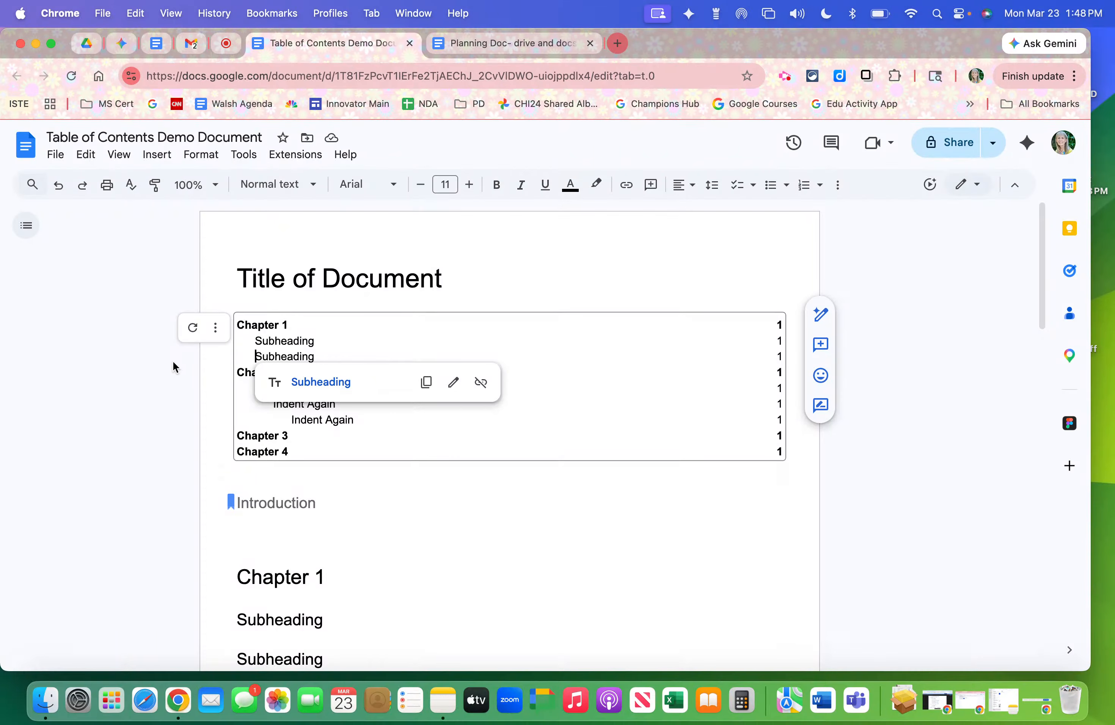
pyautogui.click(193, 328)
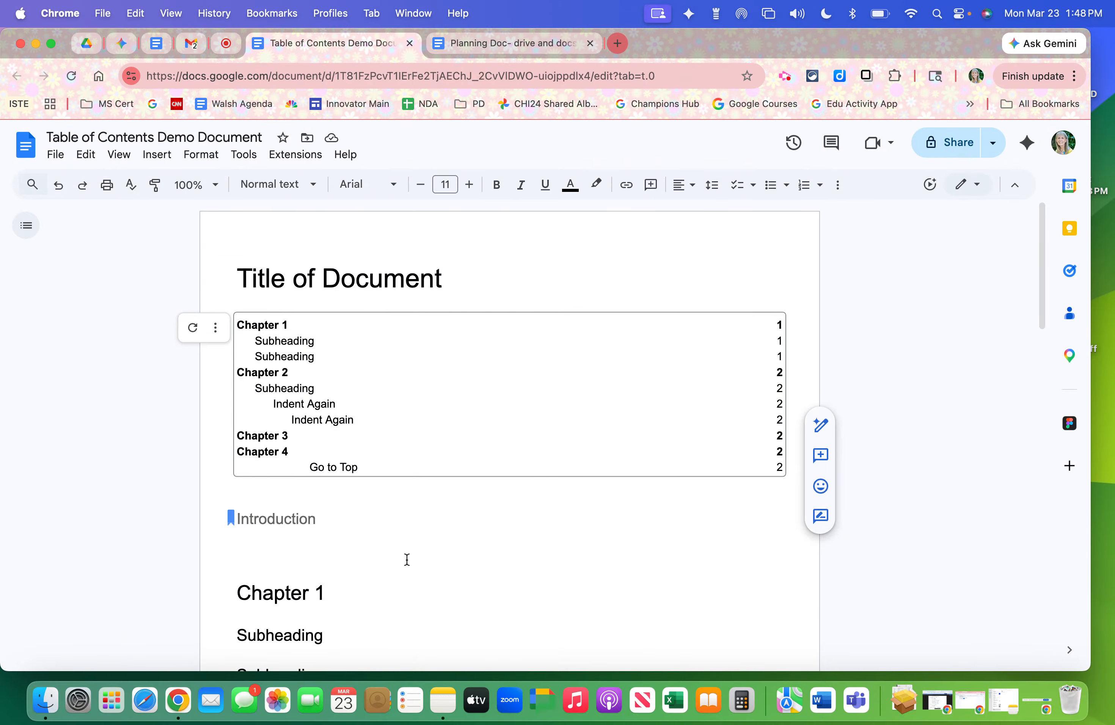
# Review the paragraph styles available for the "Chapter 1" line, down to Heading 5 and Heading 6, without applying any
pyautogui.click(324, 592)
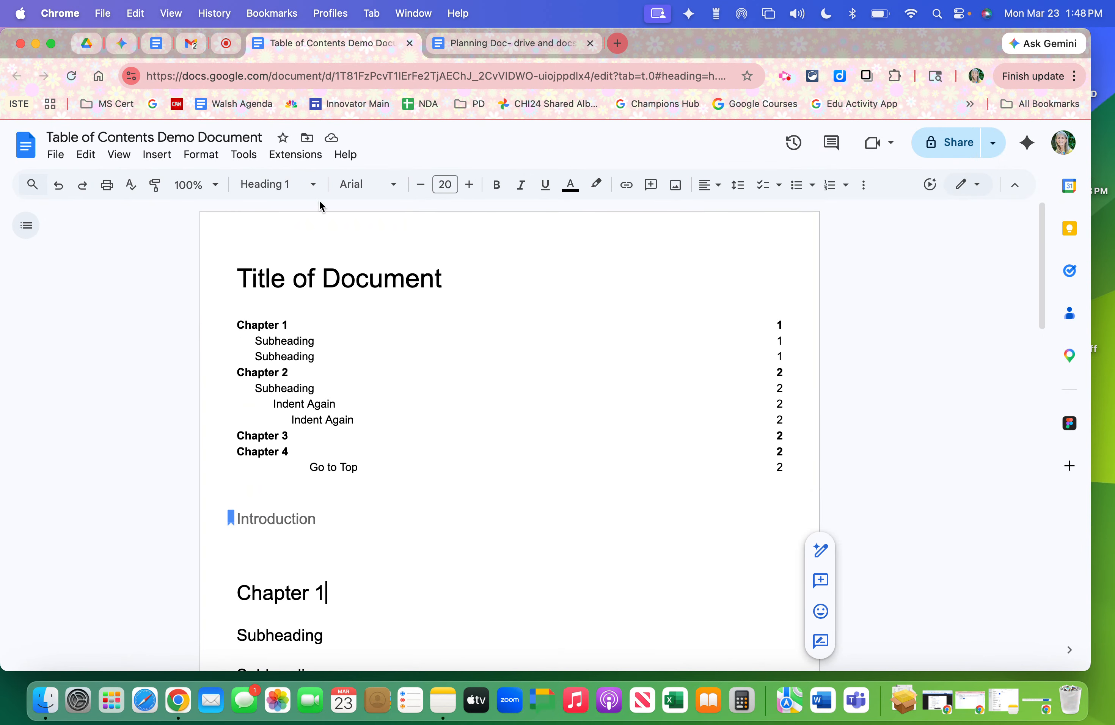
pyautogui.click(313, 184)
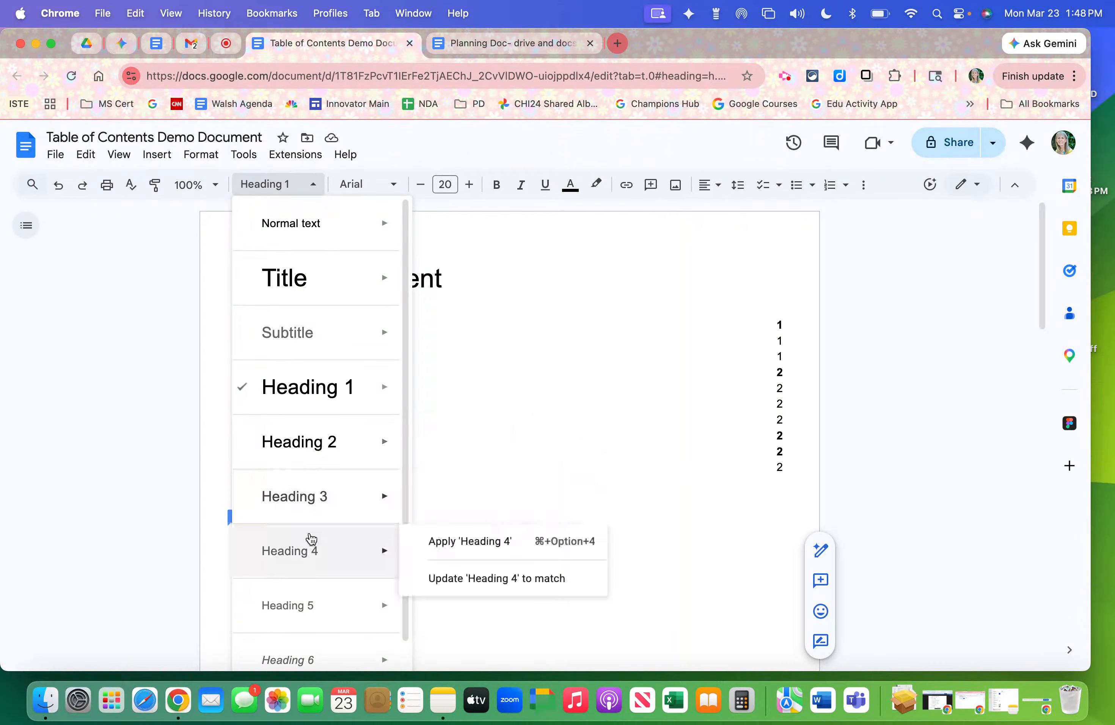
pyautogui.scroll(-1, 515, 531)
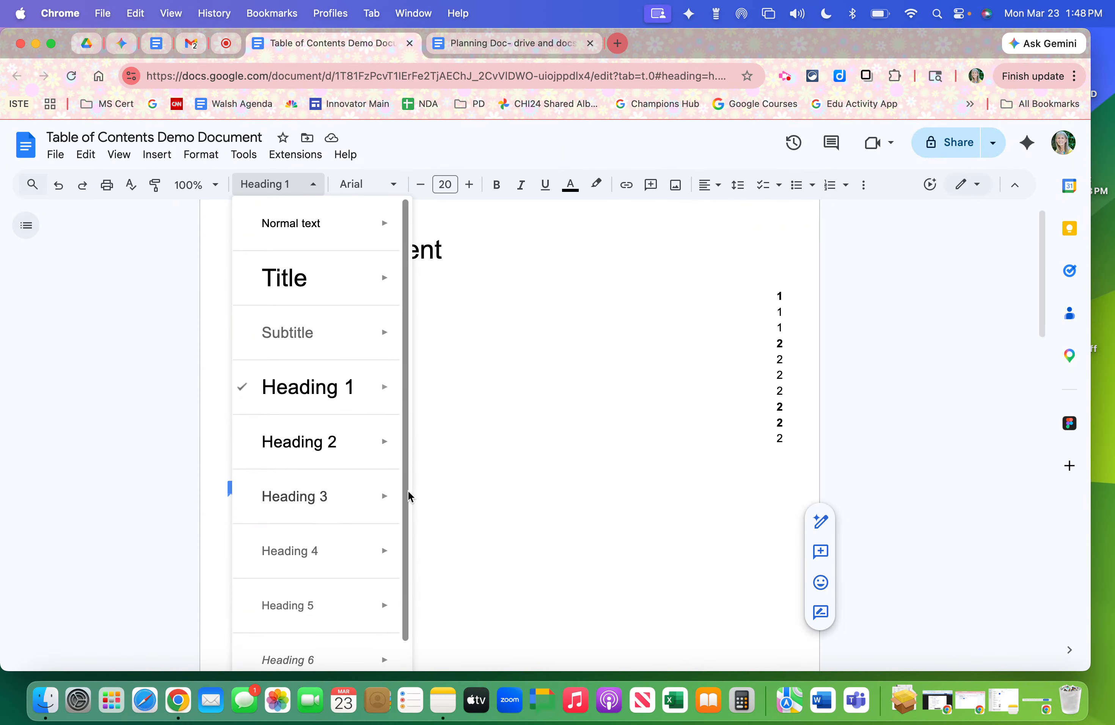
pyautogui.moveTo(406, 493); pyautogui.dragTo(405, 538)
pyautogui.moveTo(370, 579)
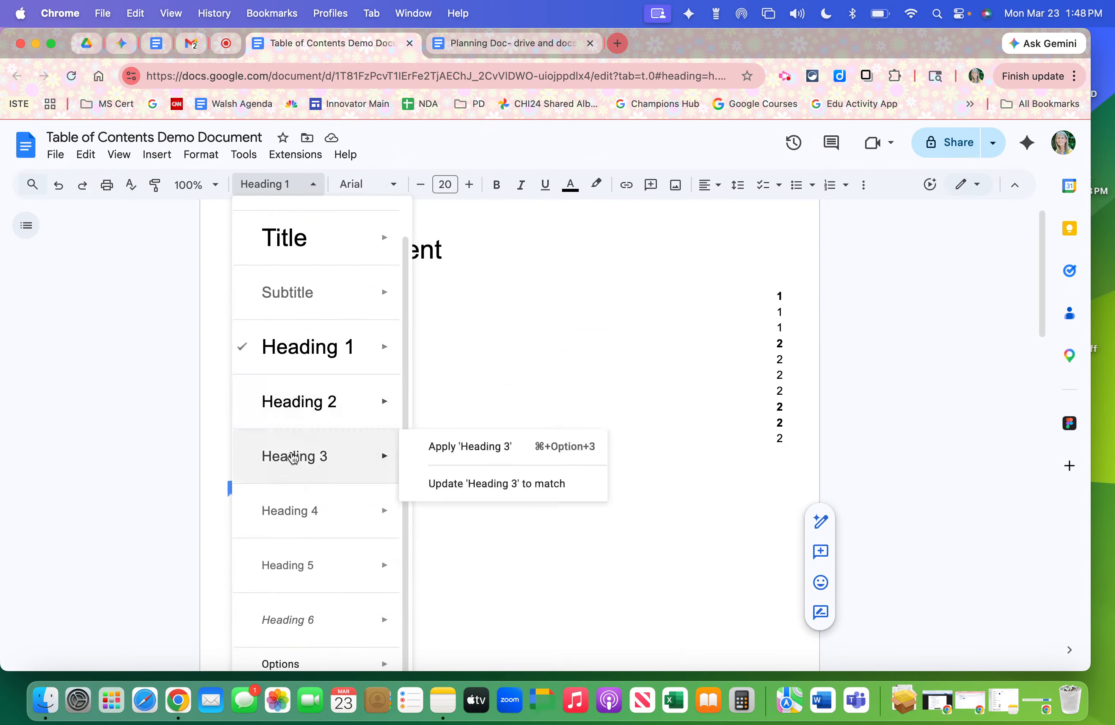
pyautogui.moveTo(296, 616)
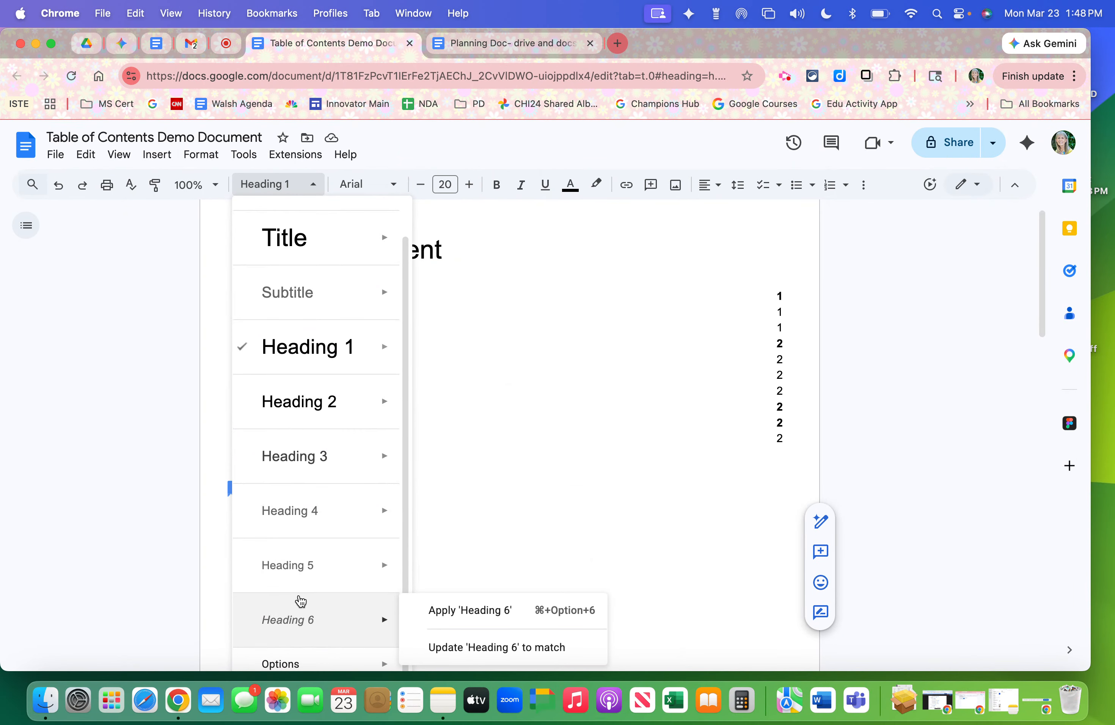
pyautogui.moveTo(292, 565)
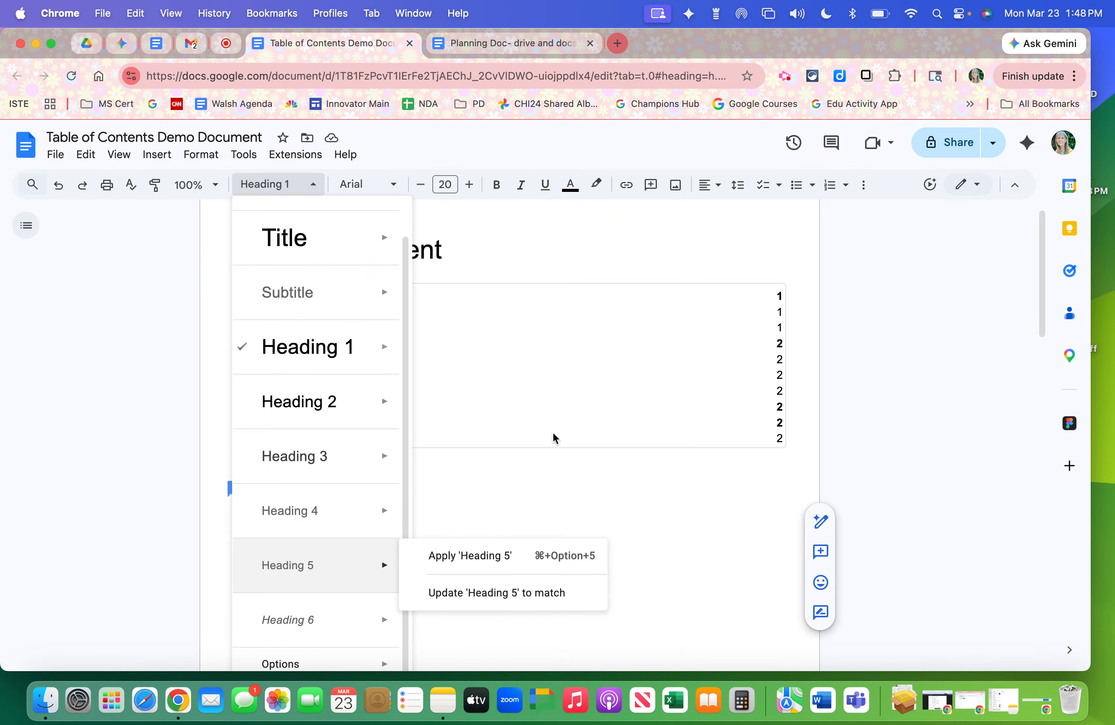
pyautogui.click(559, 462)
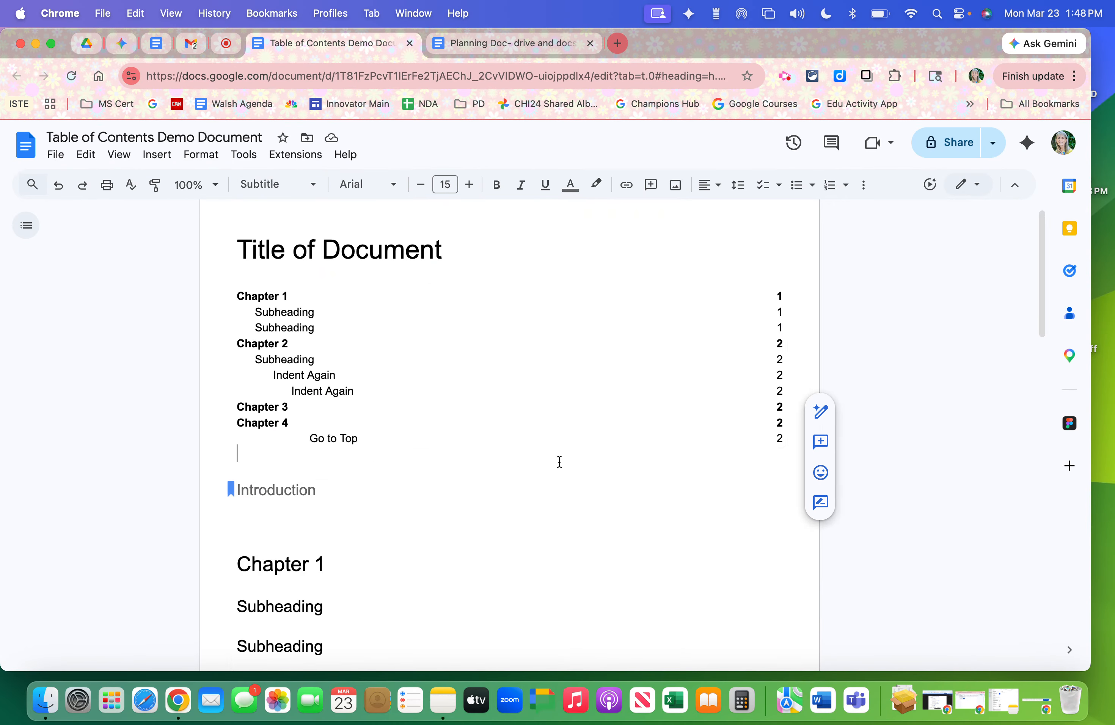